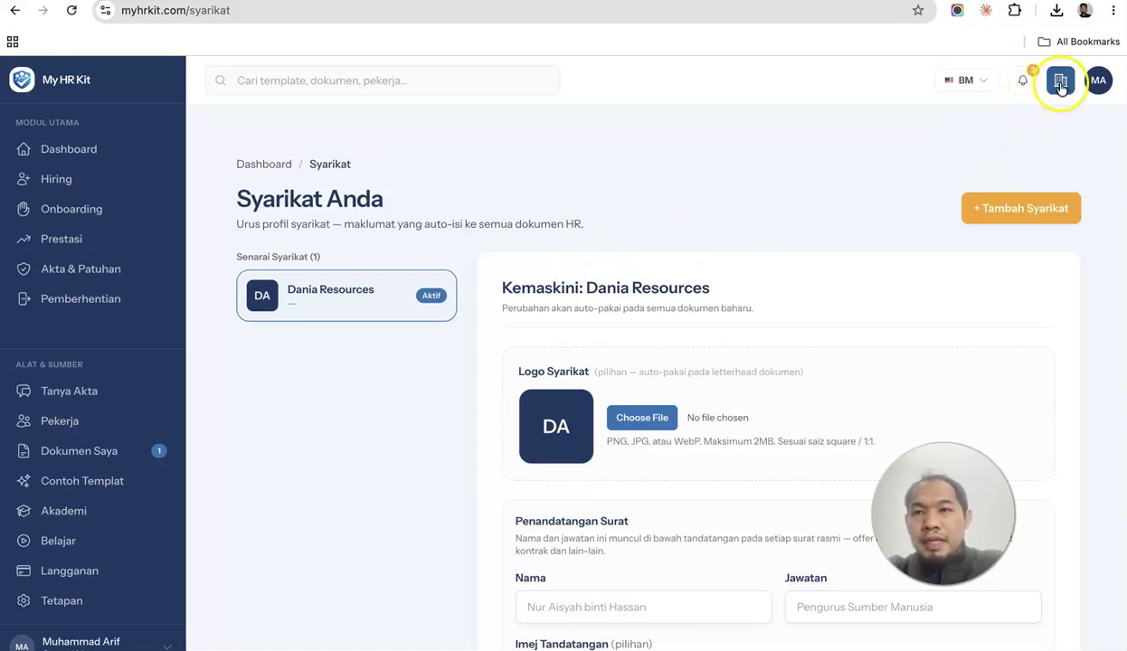
Upload the ChatGPT Image (MyHRKit) file as the company logo.
{"action": "scroll", "coordinate": [930, 262], "scroll_direction": "down", "scroll_amount": 3}
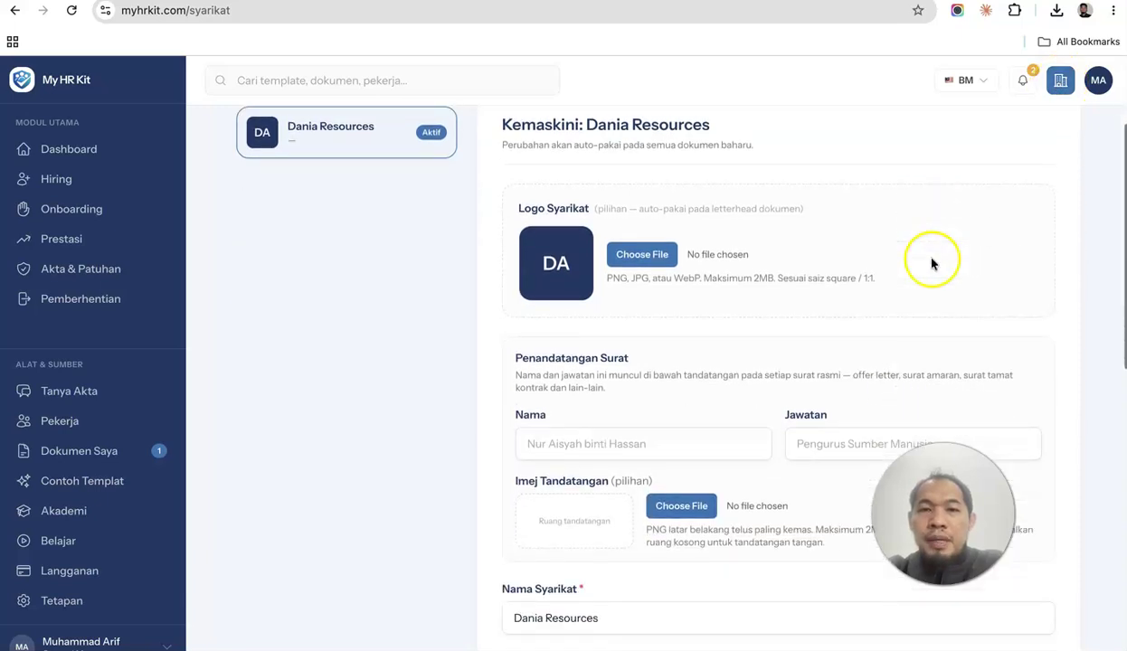
{"action": "scroll", "coordinate": [747, 305], "scroll_direction": "up", "scroll_amount": 1}
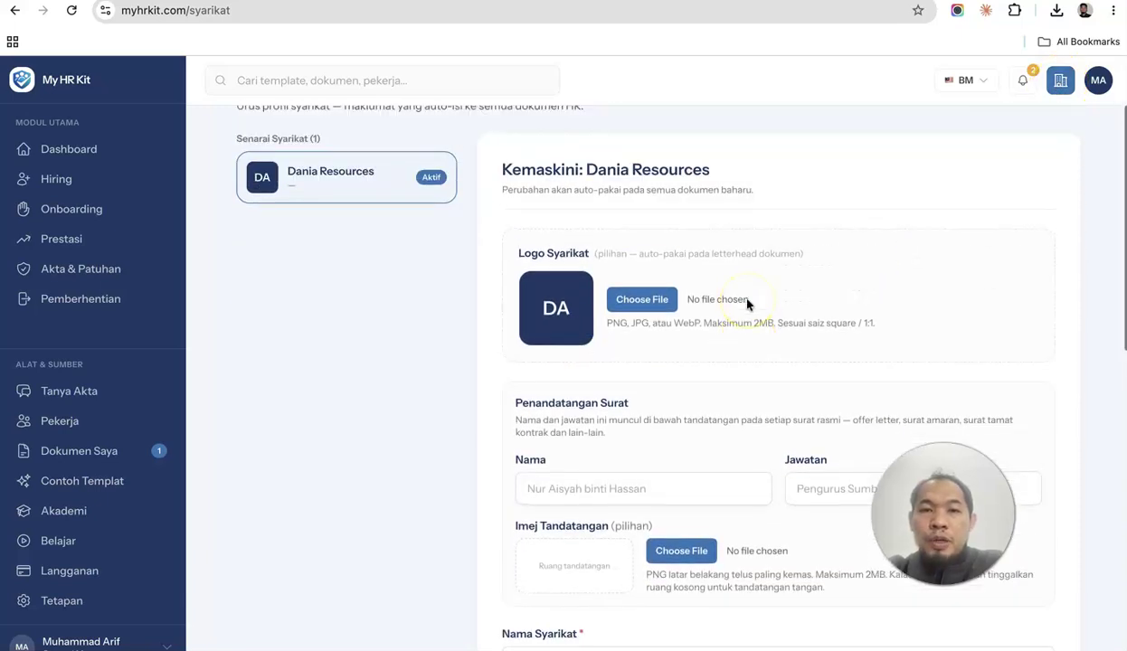
{"action": "left_click", "coordinate": [665, 302]}
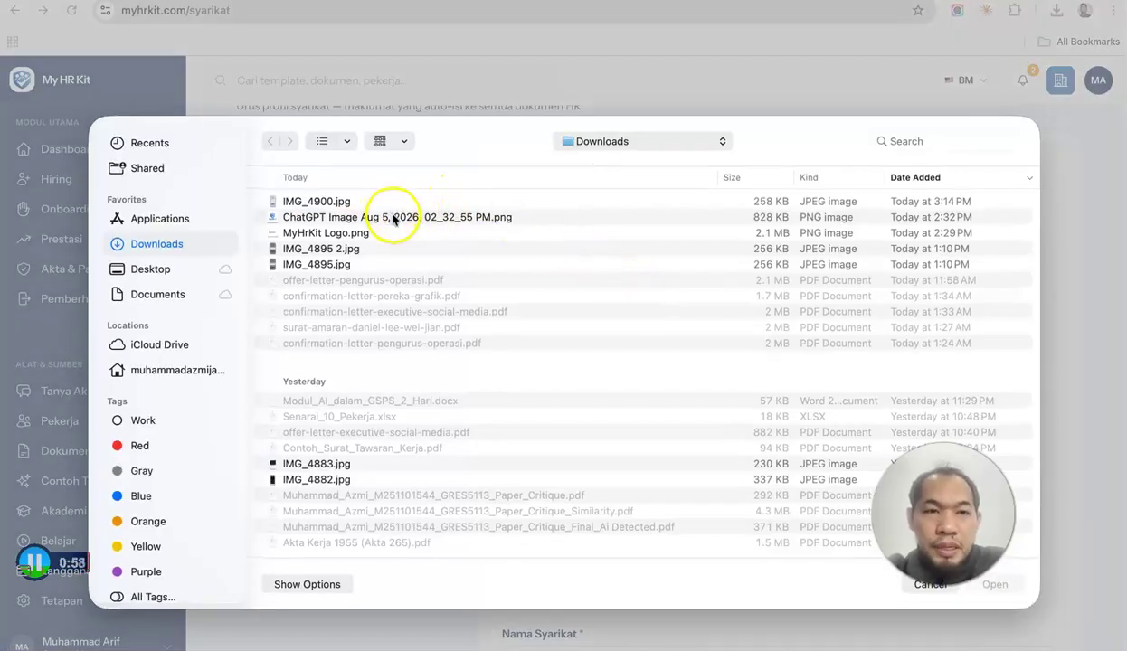
{"action": "left_click", "coordinate": [395, 217]}
{"action": "left_click", "coordinate": [990, 585]}
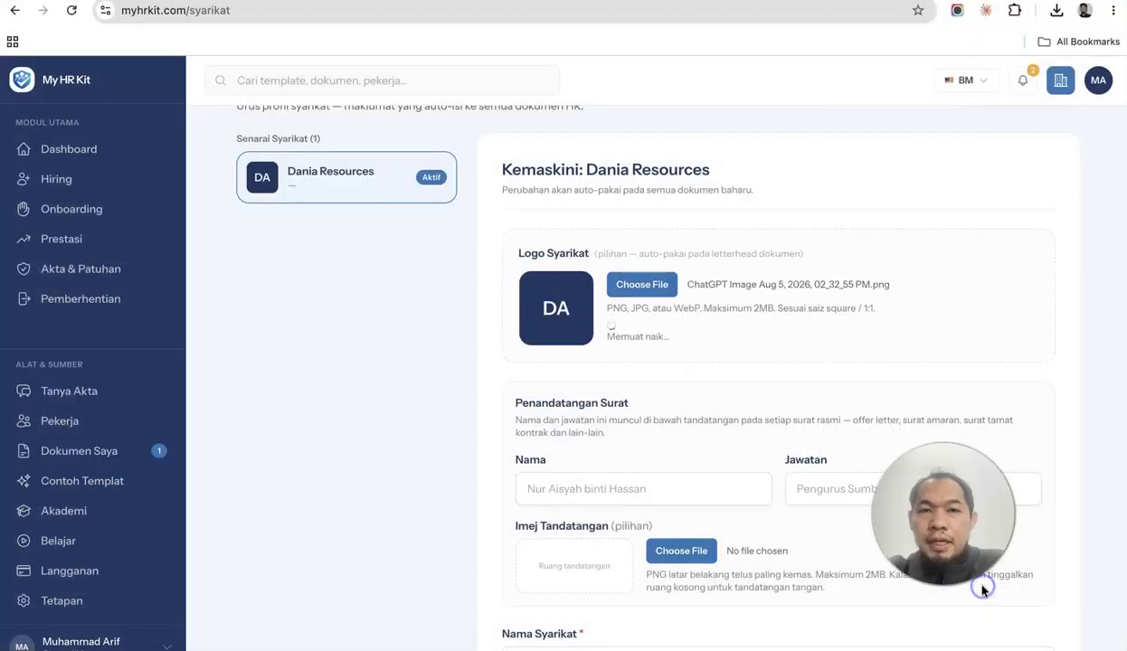
Enter the letter signatory's name and the position Pengurus Sumber Manusia.
{"action": "scroll", "coordinate": [867, 480], "scroll_direction": "down", "scroll_amount": 3}
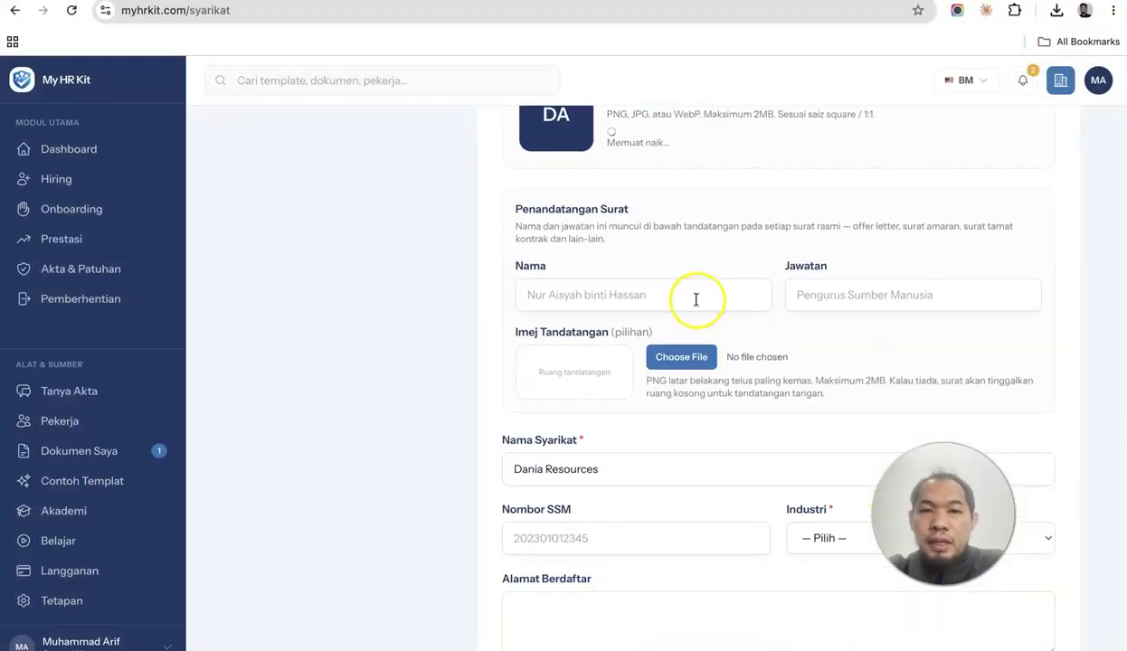
{"action": "scroll", "coordinate": [697, 310], "scroll_direction": "up", "scroll_amount": 1}
{"action": "left_click", "coordinate": [709, 315]}
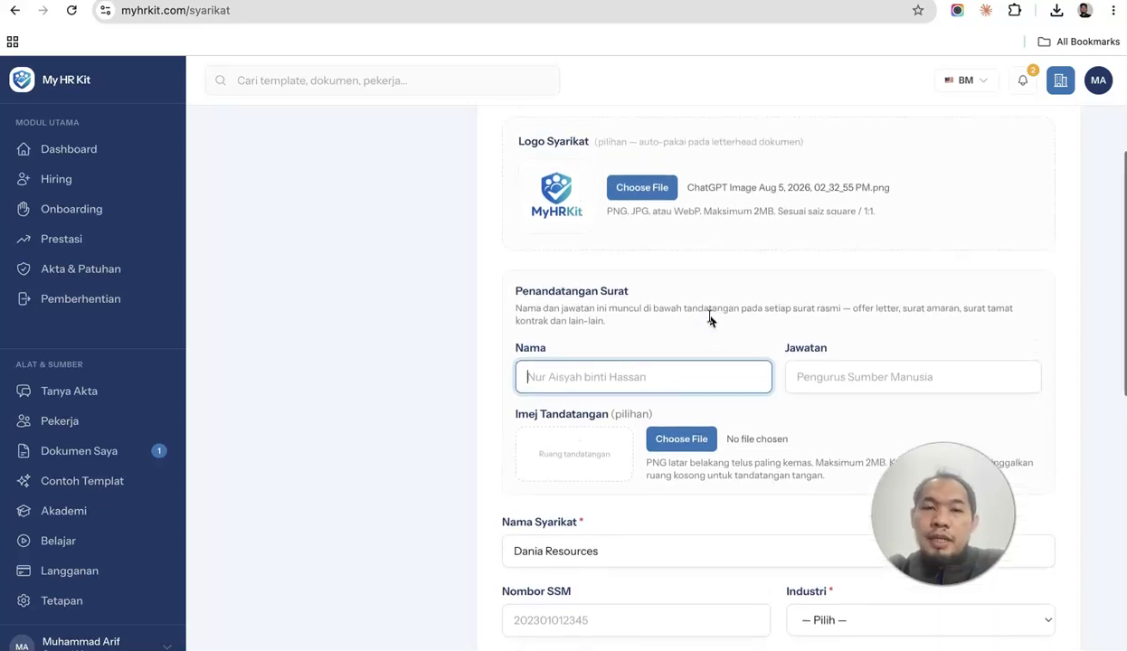
{"action": "left_click", "coordinate": [735, 320]}
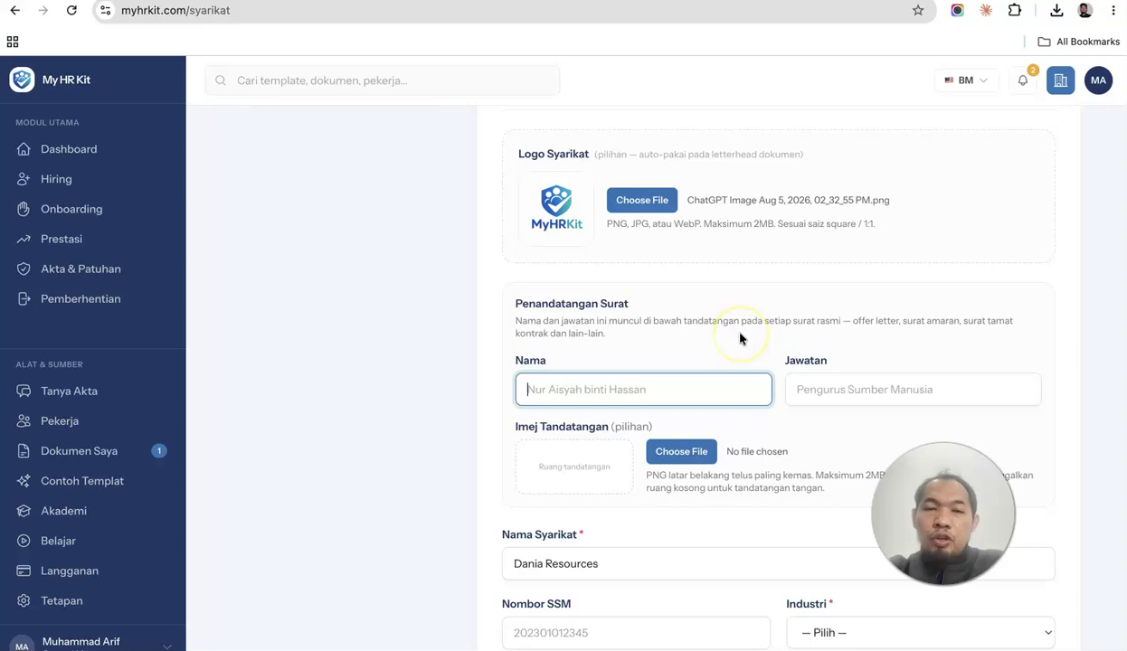
{"action": "left_click", "coordinate": [747, 348]}
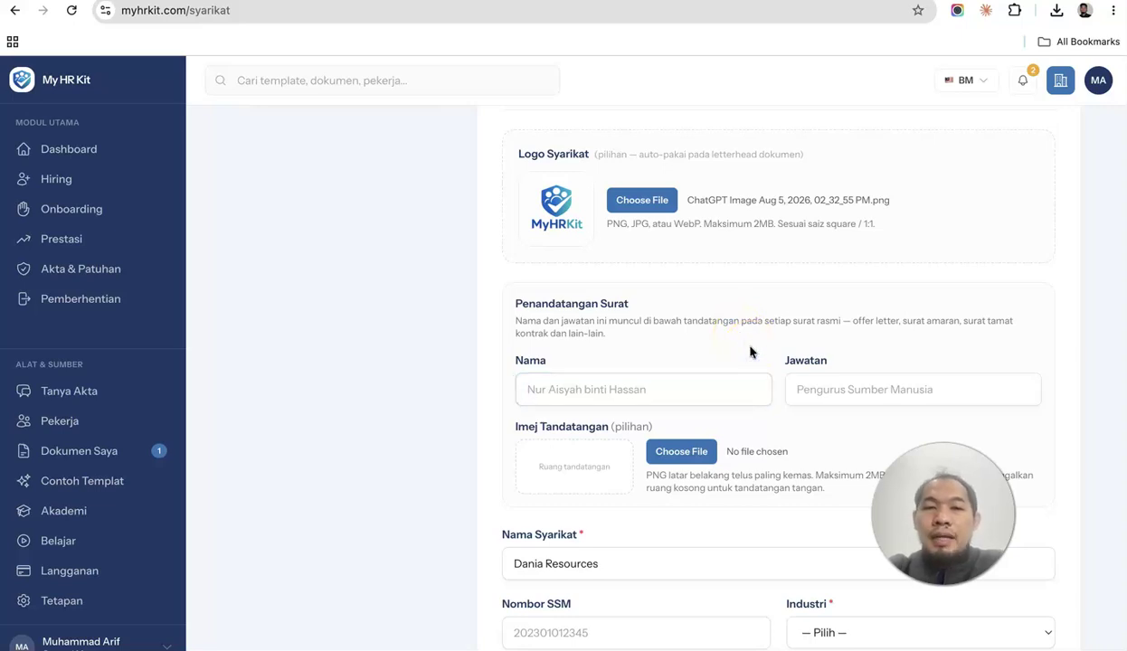
{"action": "left_click", "coordinate": [716, 384]}
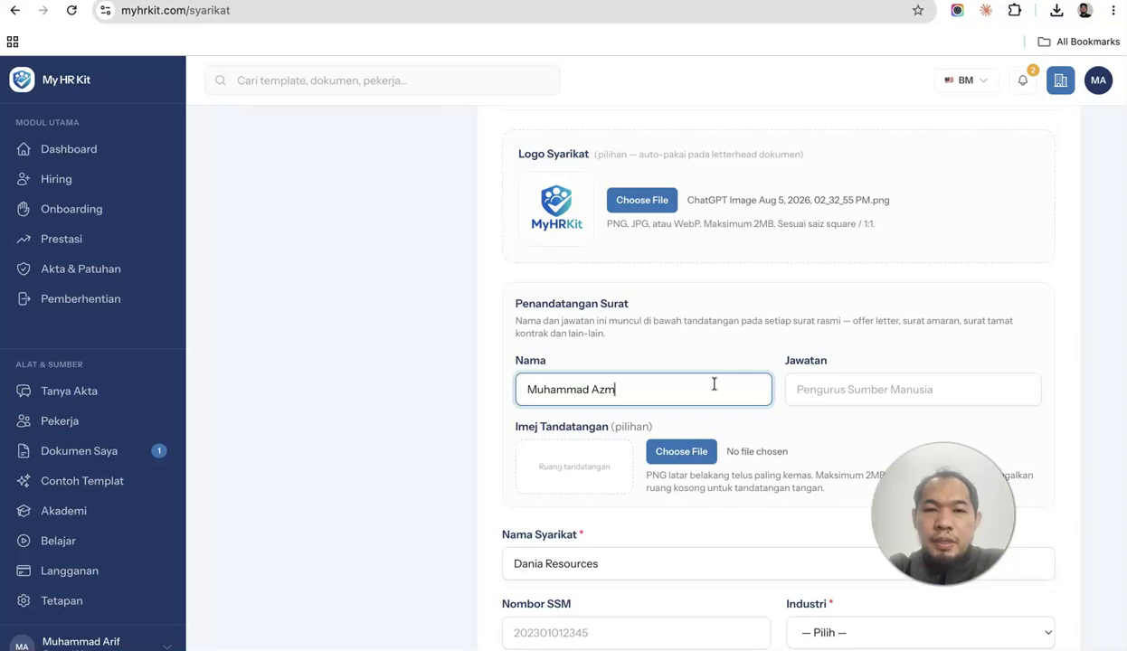
{"action": "left_click", "coordinate": [909, 401]}
{"action": "type", "text": "Pengurus Sumber Manusia"}
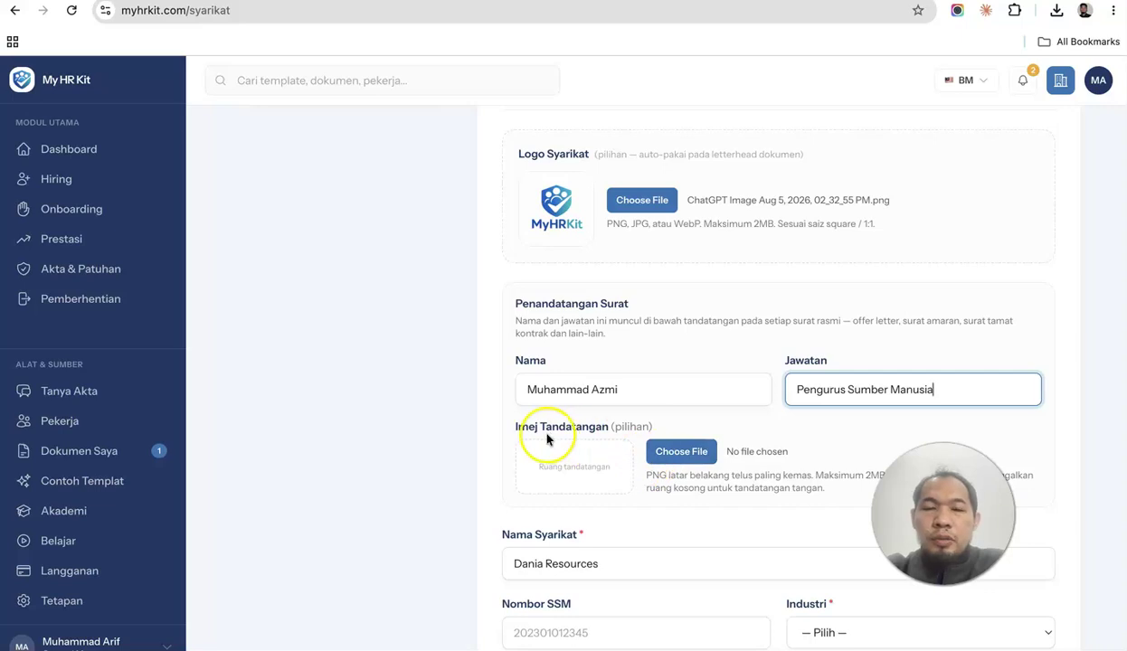
{"action": "scroll", "coordinate": [741, 392], "scroll_direction": "down", "scroll_amount": 1}
{"action": "scroll", "coordinate": [741, 392], "scroll_direction": "down", "scroll_amount": 2}
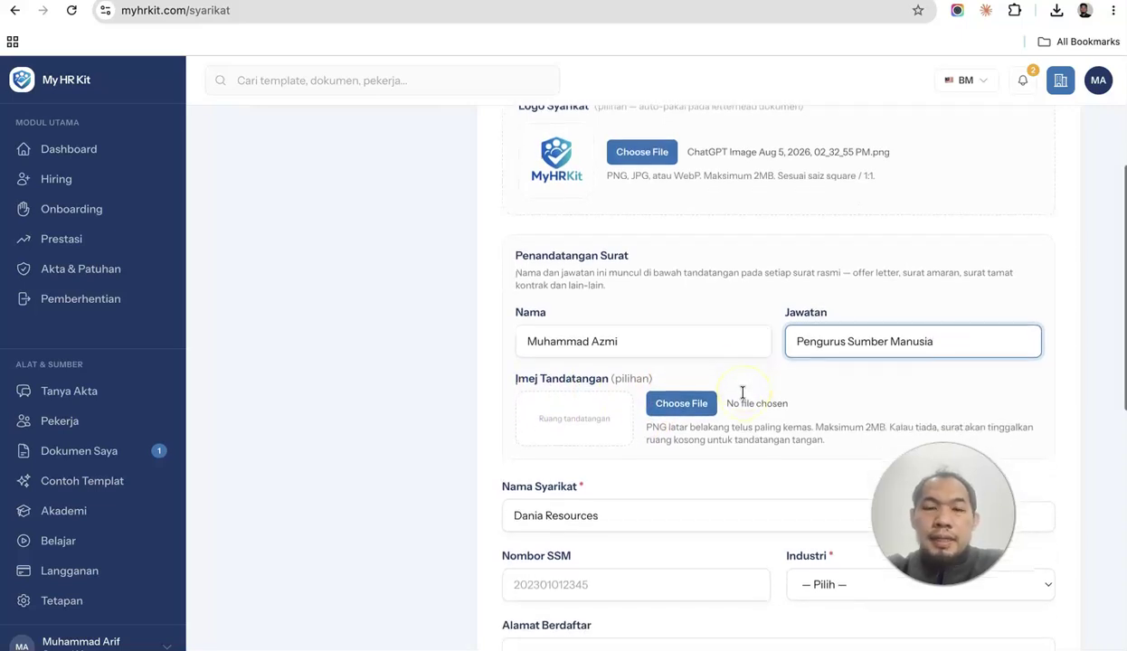
Search the file picker for 'sign' and upload the signatory's signature PNG as the signature image.
{"action": "left_click", "coordinate": [669, 401]}
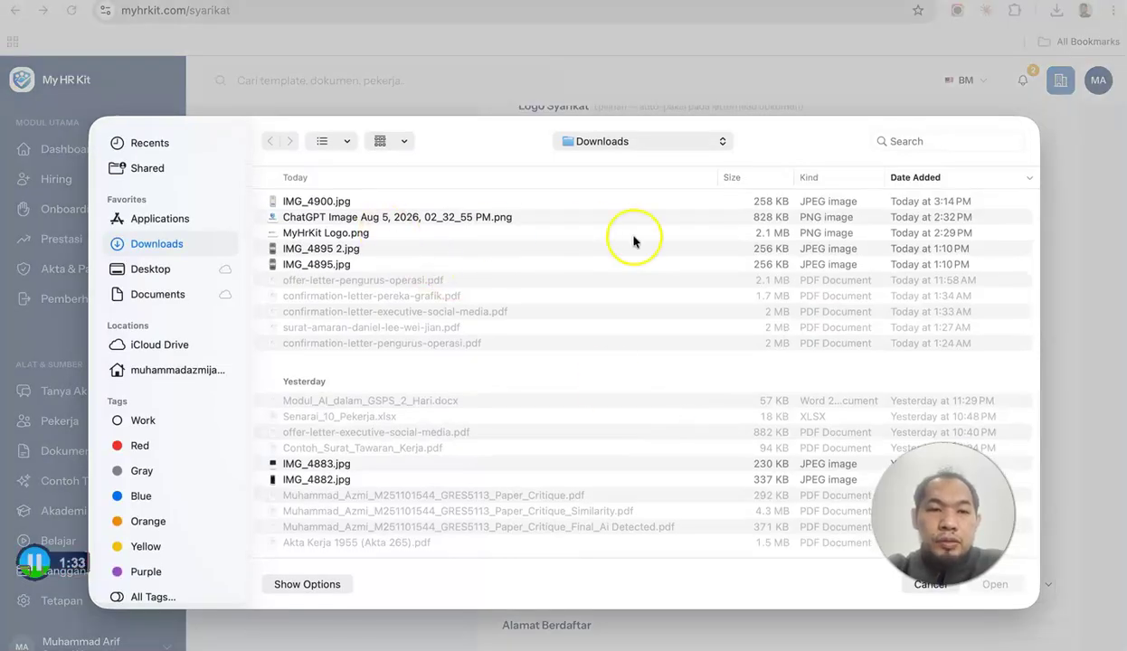
{"action": "left_click", "coordinate": [941, 143]}
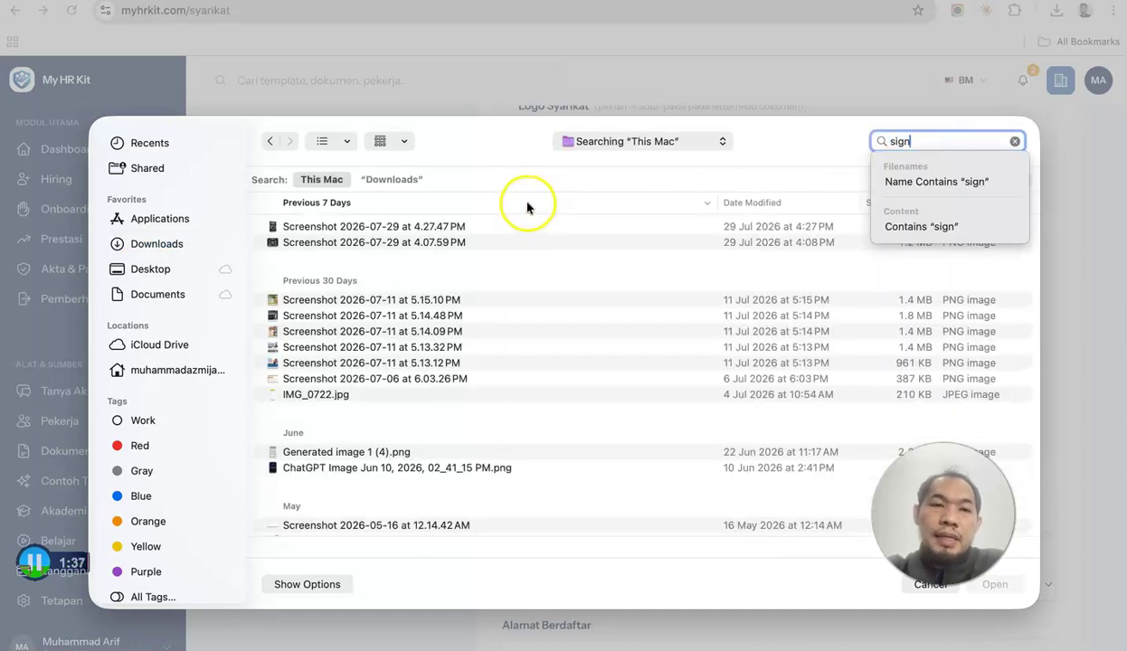
{"action": "scroll", "coordinate": [441, 452], "scroll_direction": "down", "scroll_amount": 3}
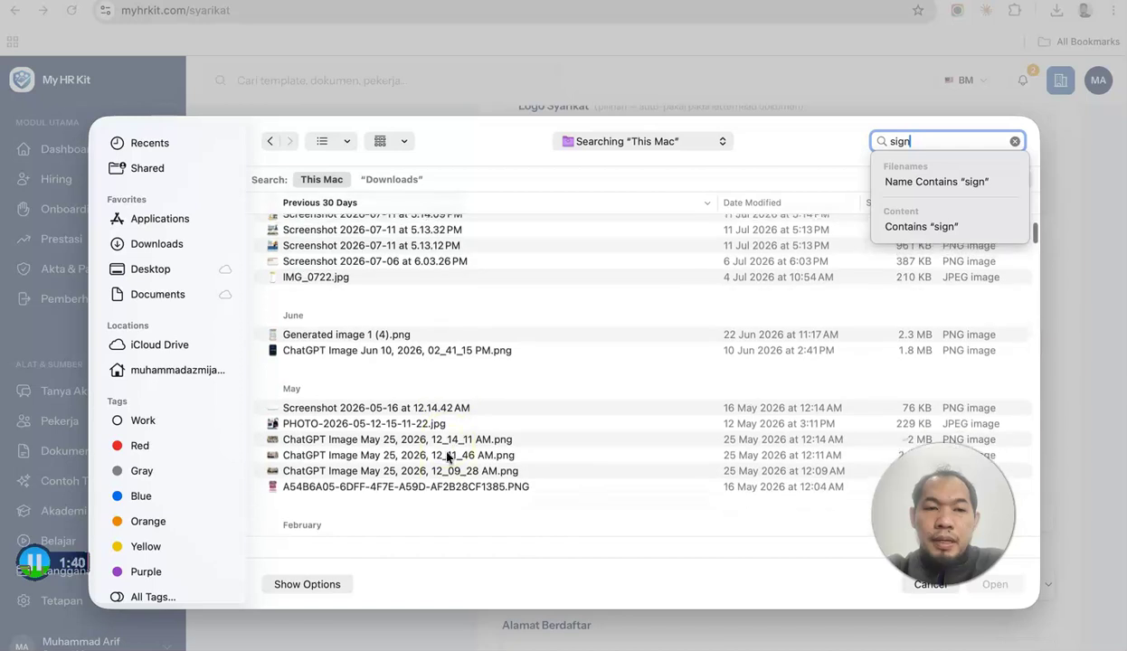
{"action": "key", "text": "BackSpace"}
{"action": "key", "text": "BackSpace"}
{"action": "type", "text": "tanda"}
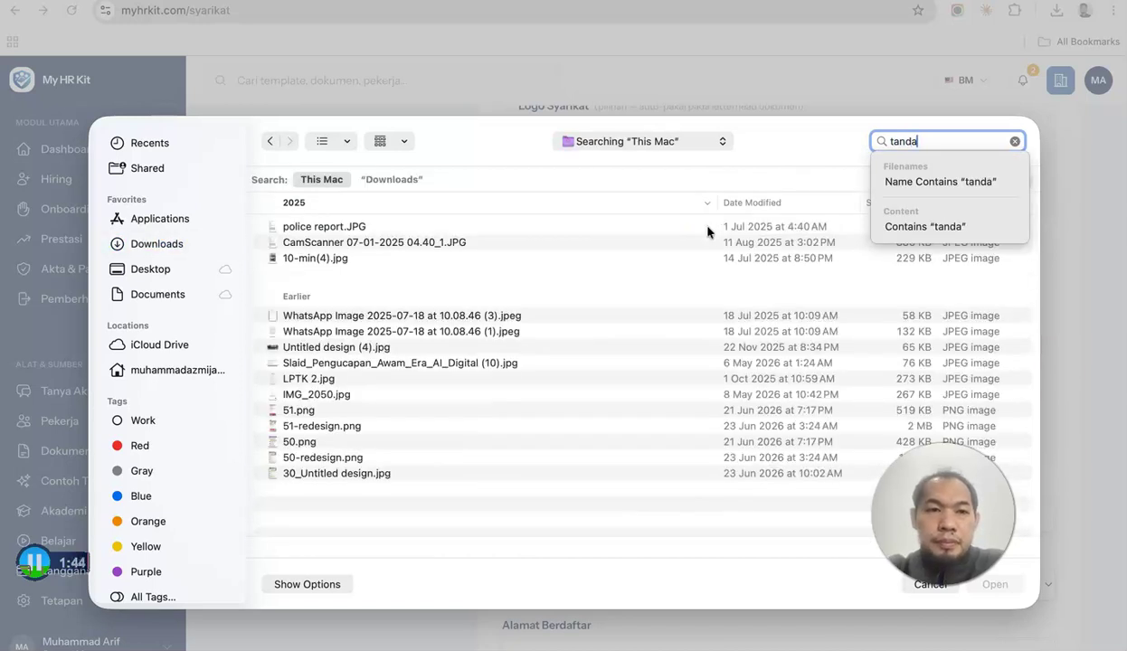
{"action": "type", "text": " tangan"}
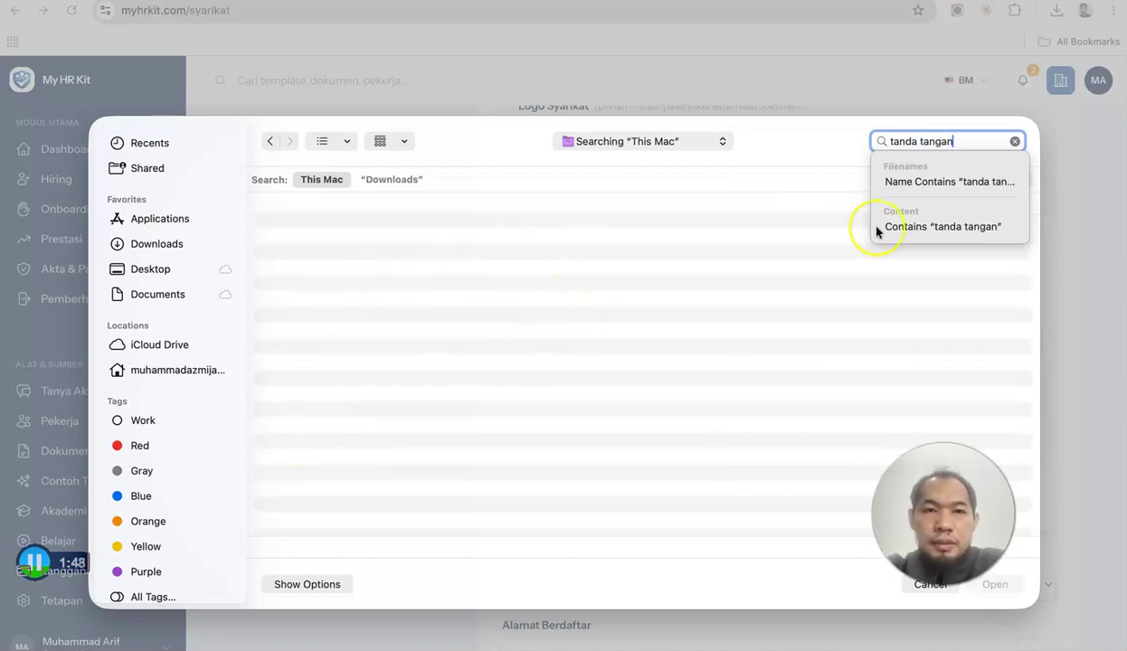
{"action": "type", "text": "sign"}
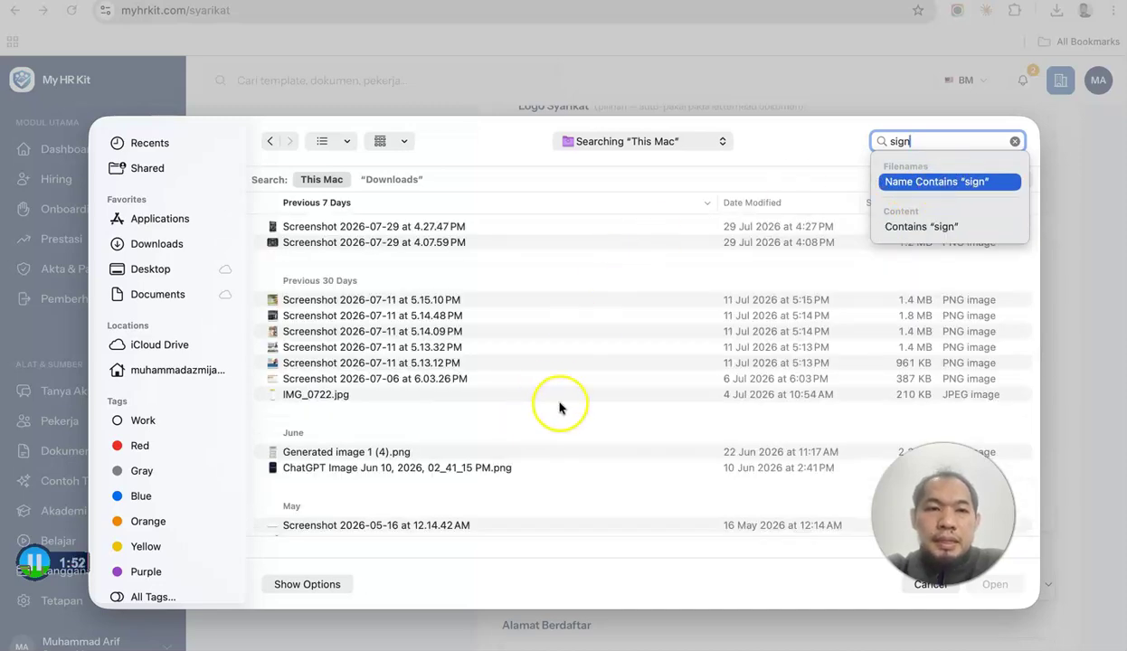
{"action": "scroll", "coordinate": [556, 411], "scroll_direction": "down", "scroll_amount": 5}
{"action": "scroll", "coordinate": [536, 461], "scroll_direction": "down", "scroll_amount": 10}
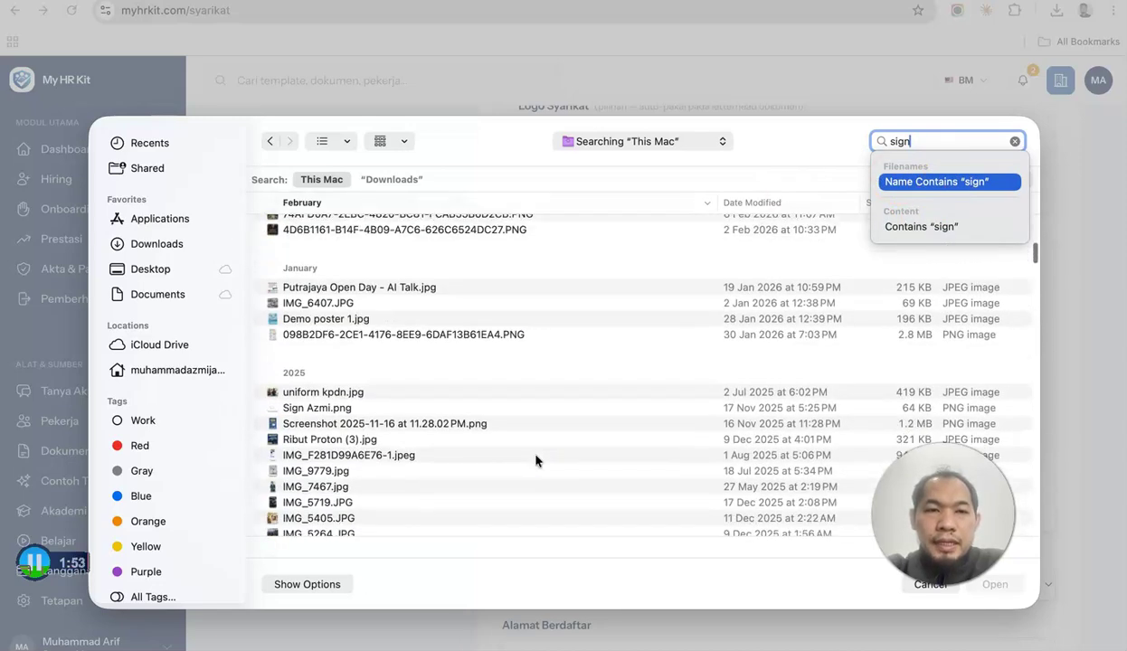
{"action": "scroll", "coordinate": [535, 462], "scroll_direction": "down", "scroll_amount": 1}
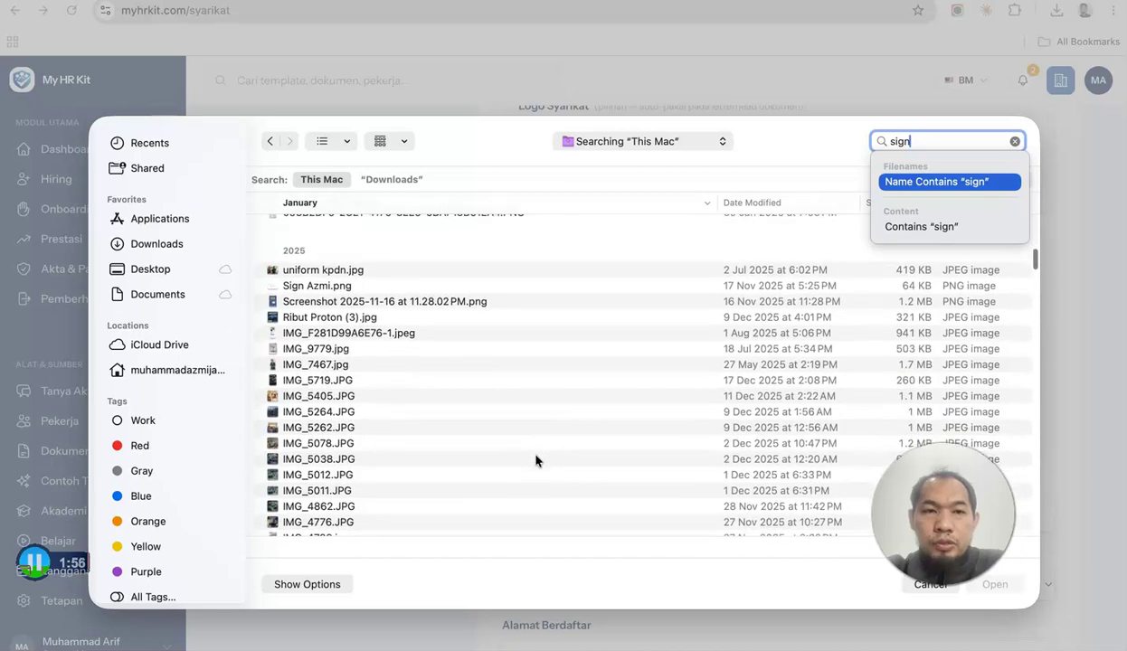
{"action": "left_click", "coordinate": [383, 282]}
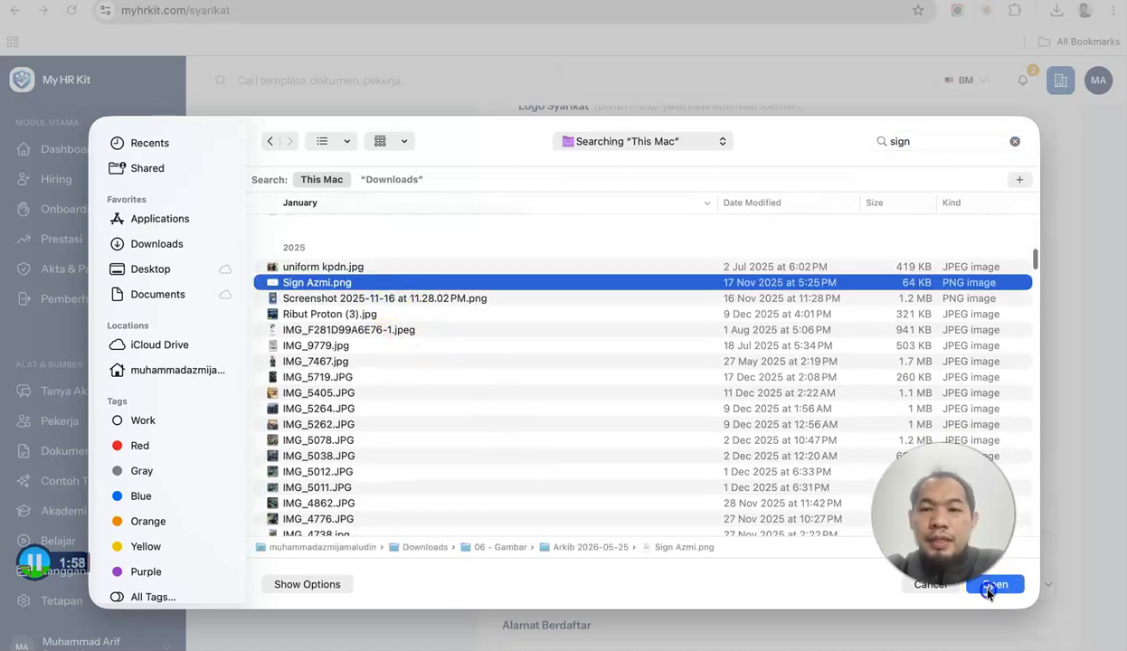
{"action": "left_click", "coordinate": [990, 588]}
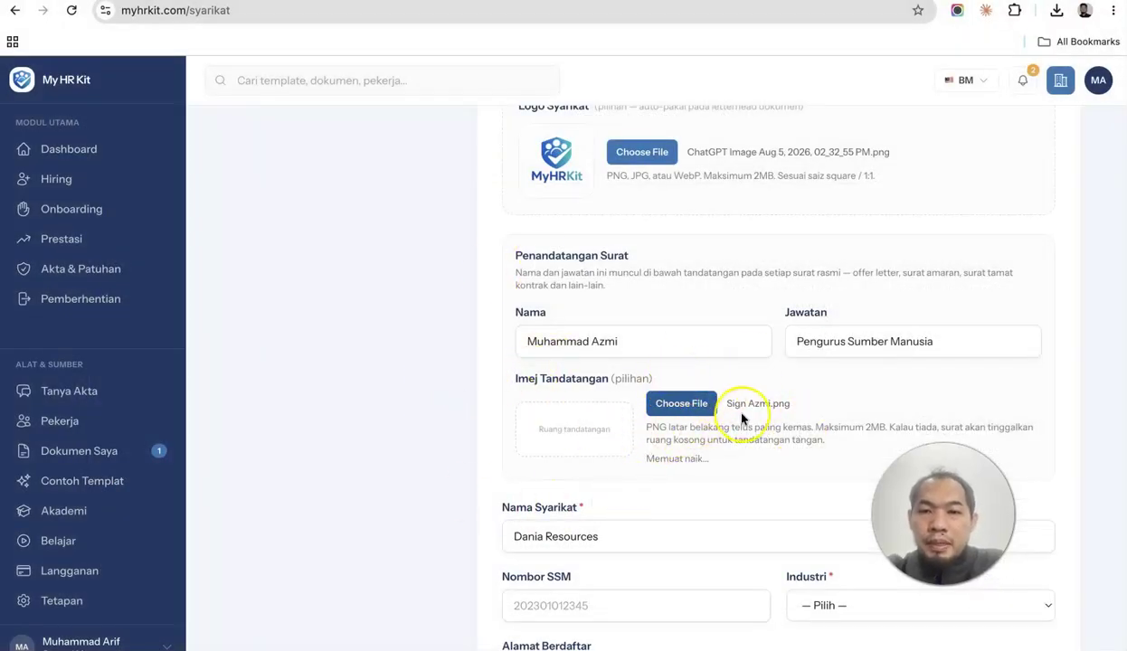
Set the industry to Lain-lain and paste in the company's registered address.
{"action": "scroll", "coordinate": [741, 418], "scroll_direction": "down", "scroll_amount": 1}
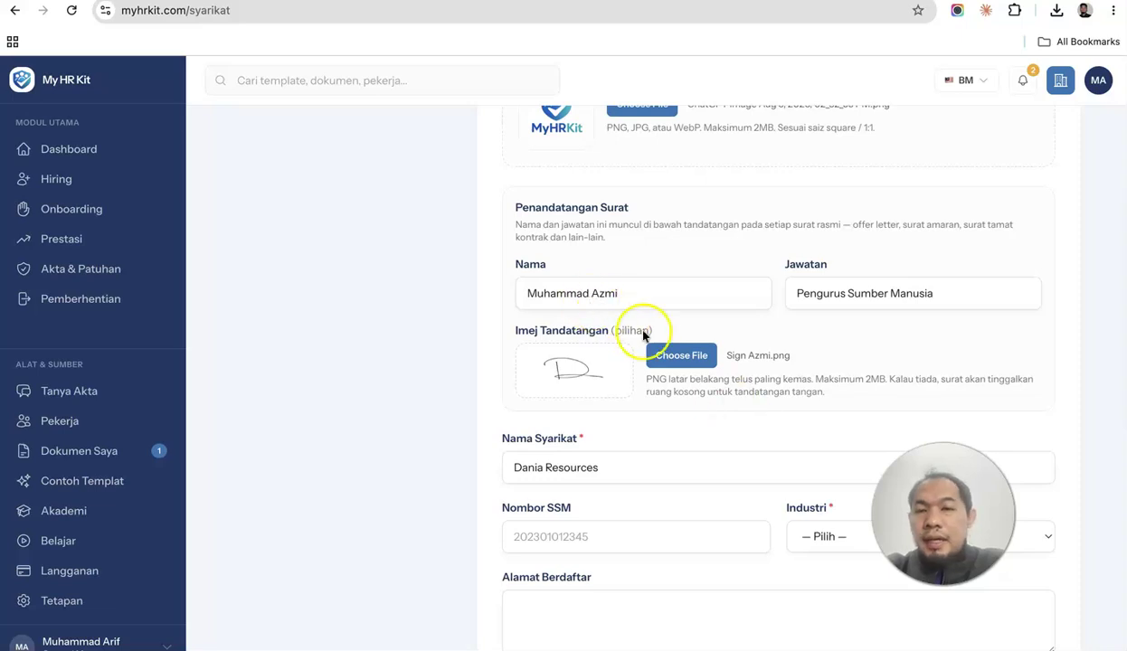
{"action": "scroll", "coordinate": [805, 346], "scroll_direction": "down", "scroll_amount": 3}
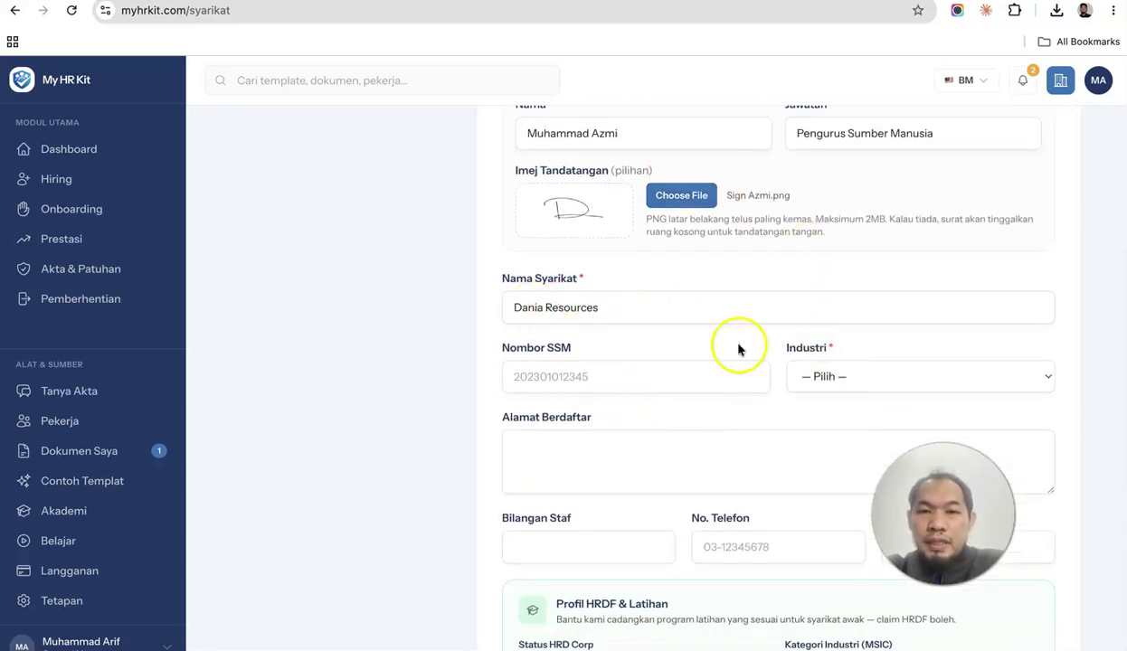
{"action": "left_click", "coordinate": [850, 379]}
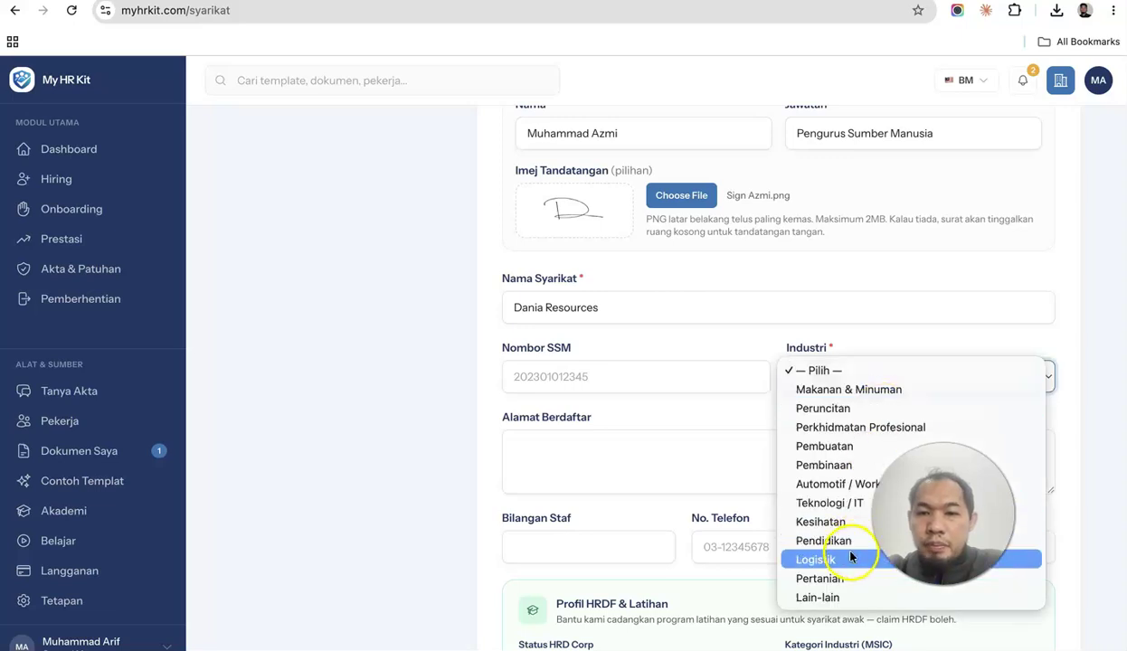
{"action": "left_click", "coordinate": [849, 598]}
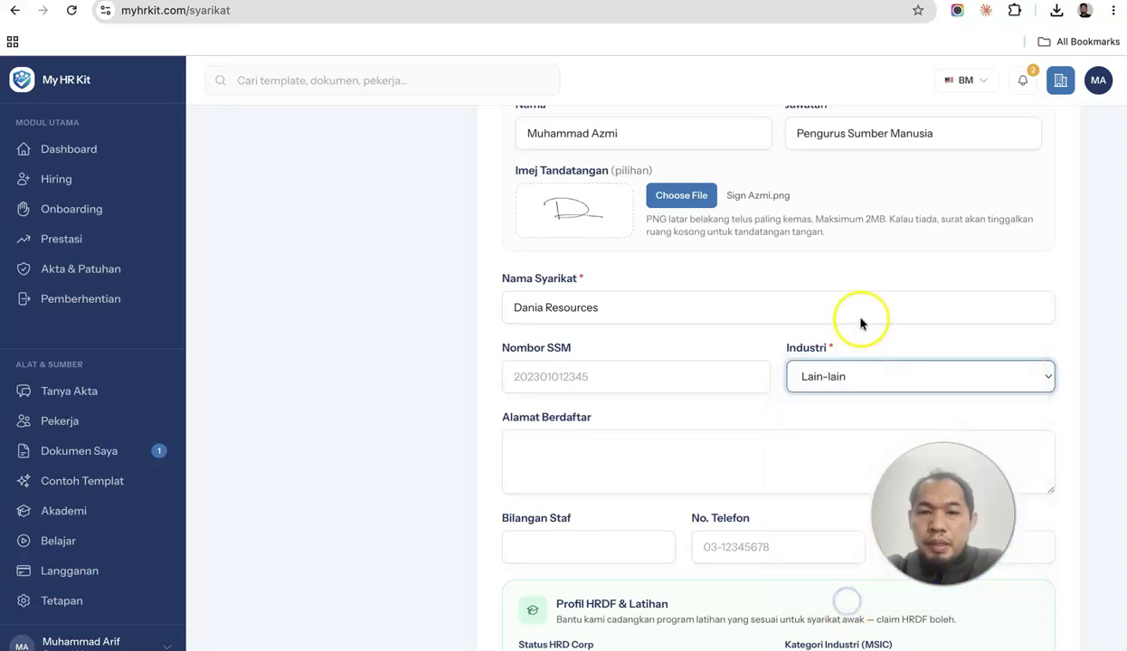
{"action": "scroll", "coordinate": [860, 322], "scroll_direction": "down", "scroll_amount": 3}
{"action": "scroll", "coordinate": [644, 330], "scroll_direction": "up", "scroll_amount": 2}
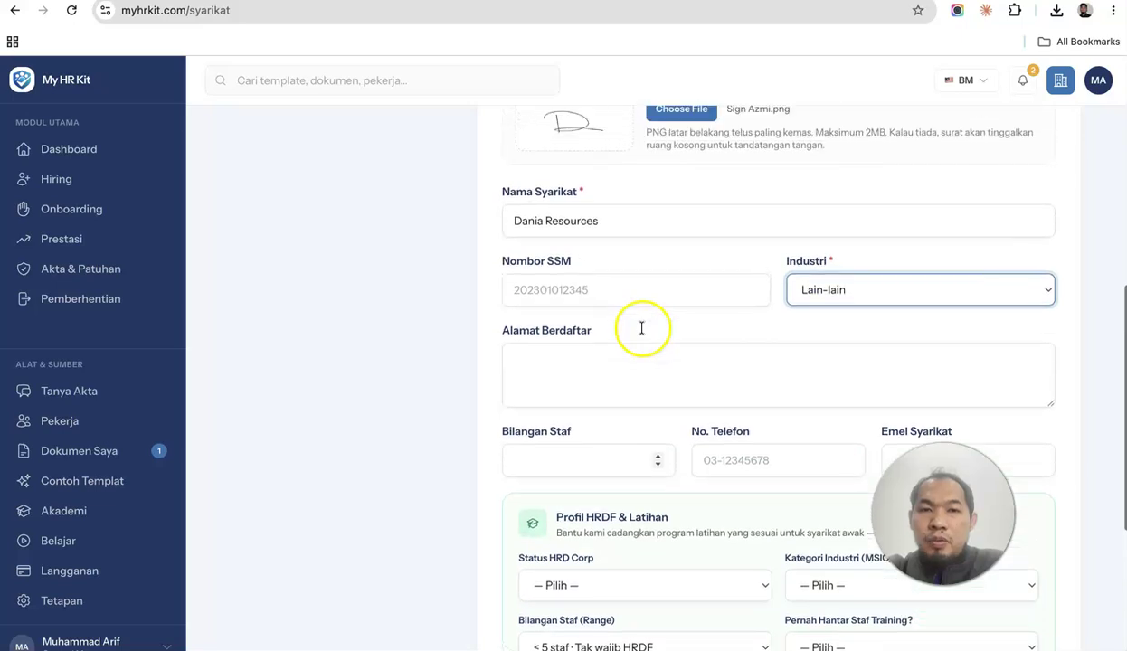
{"action": "left_click", "coordinate": [704, 398]}
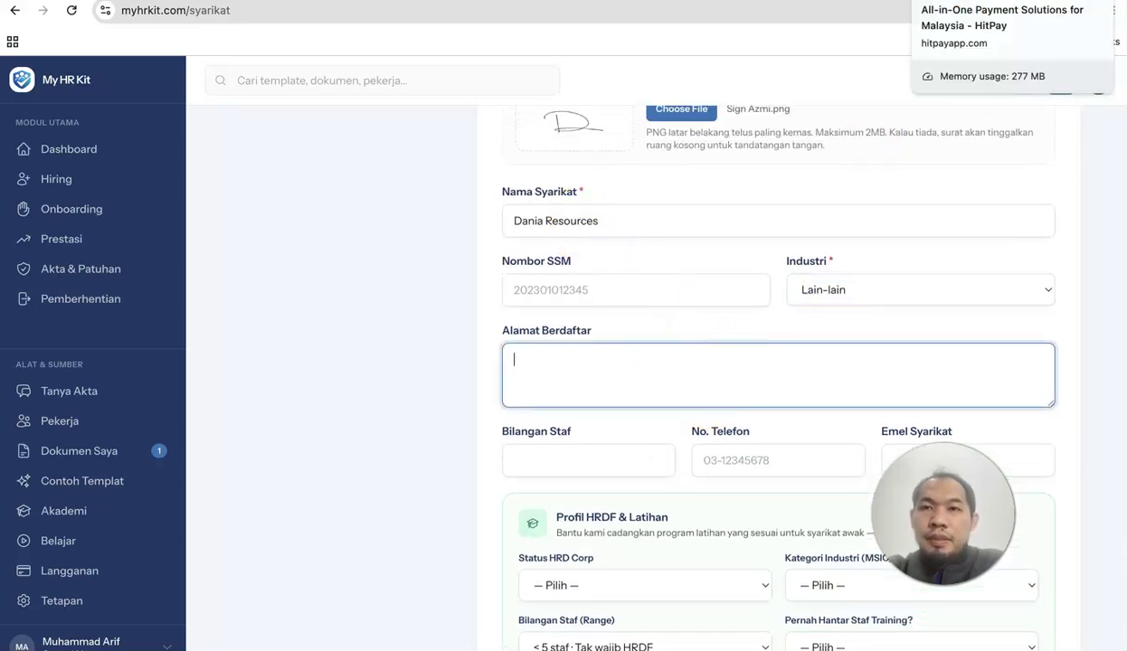
Fill in 5 staff, the company phone number and the company e-mail address.
{"action": "scroll", "coordinate": [628, 349], "scroll_direction": "down", "scroll_amount": 3}
{"action": "left_click", "coordinate": [617, 330]}
{"action": "left_click", "coordinate": [750, 330]}
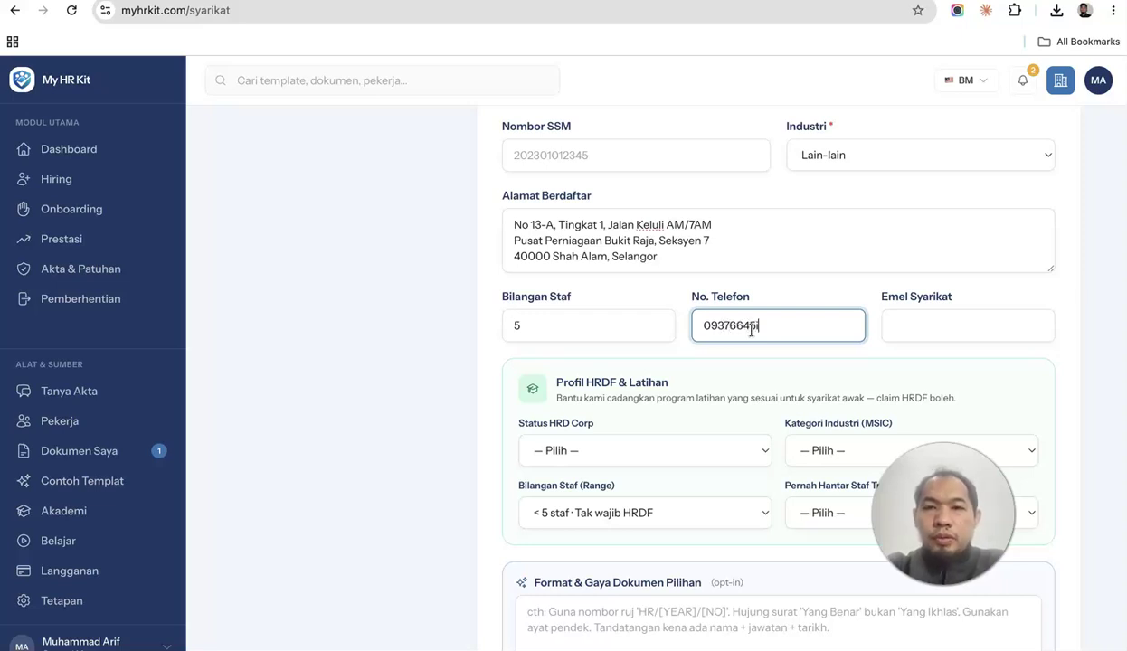
{"action": "left_click", "coordinate": [901, 329]}
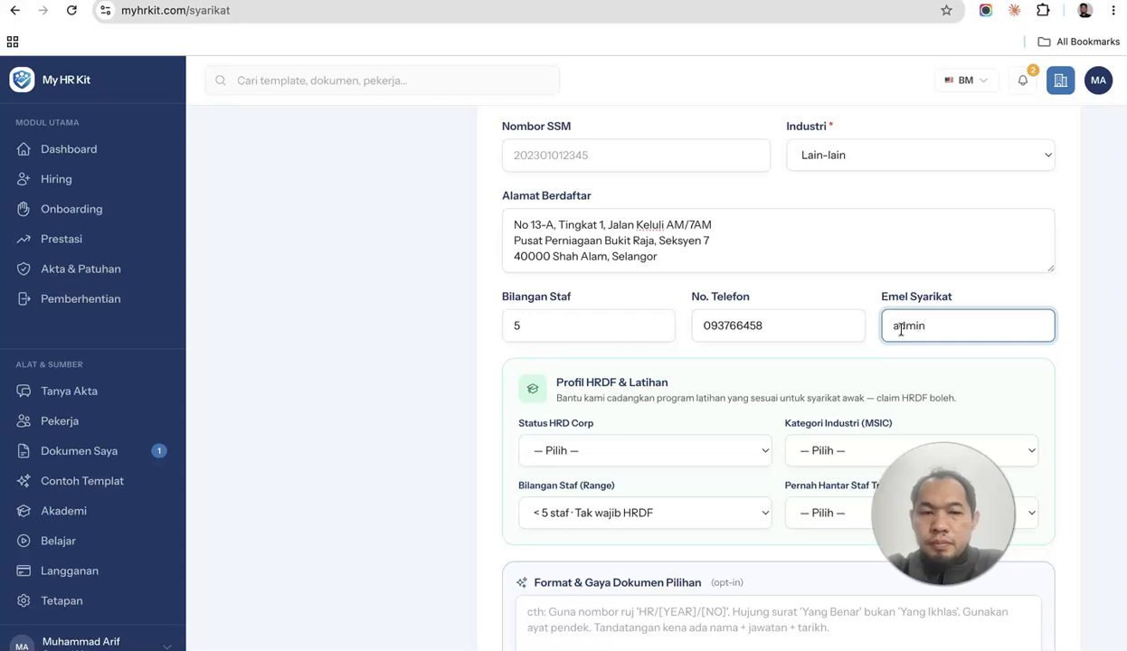
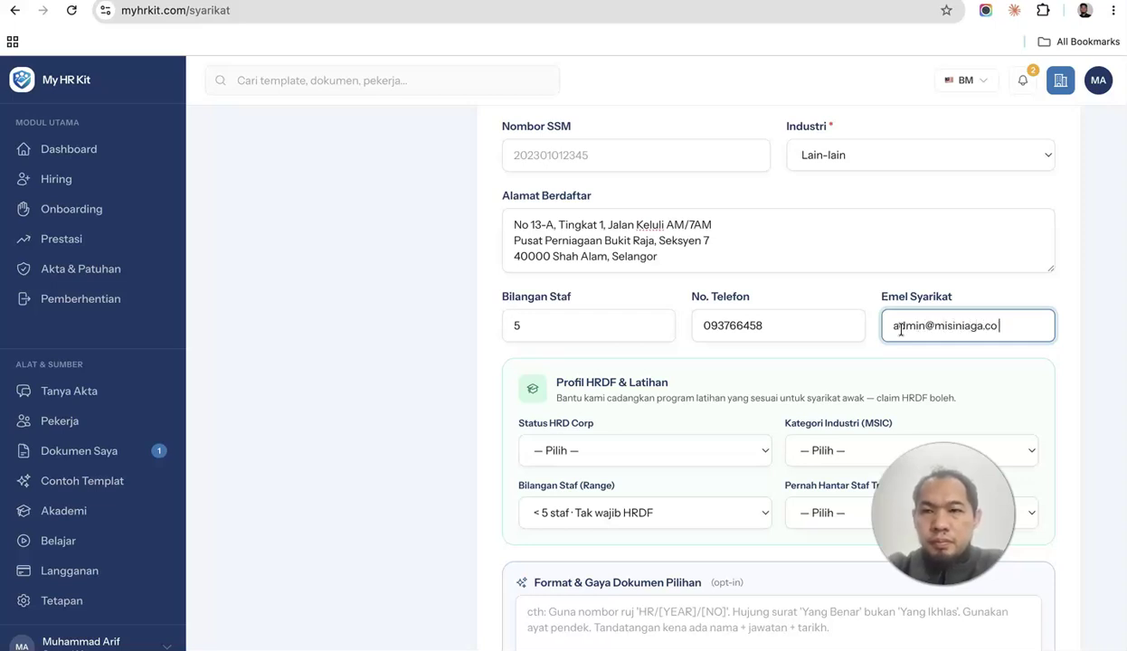
{"action": "scroll", "coordinate": [722, 377], "scroll_direction": "down", "scroll_amount": 3}
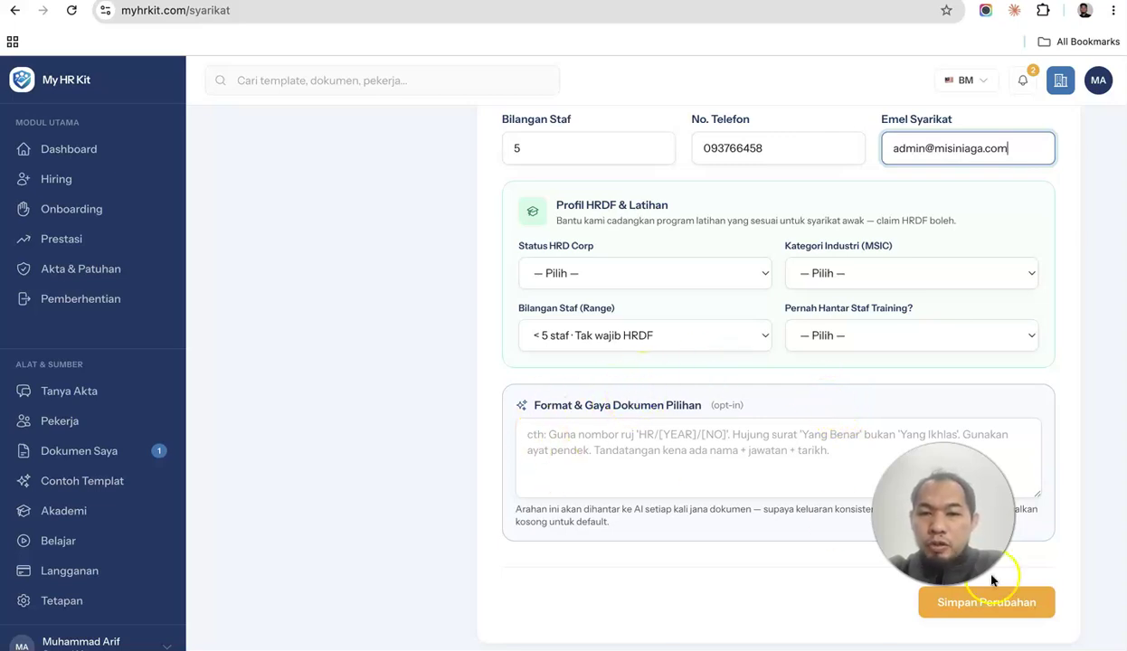
Save the Dania Resources company profile so it shows 'Maklumat syarikat dikemaskini.'.
{"action": "left_click", "coordinate": [979, 604]}
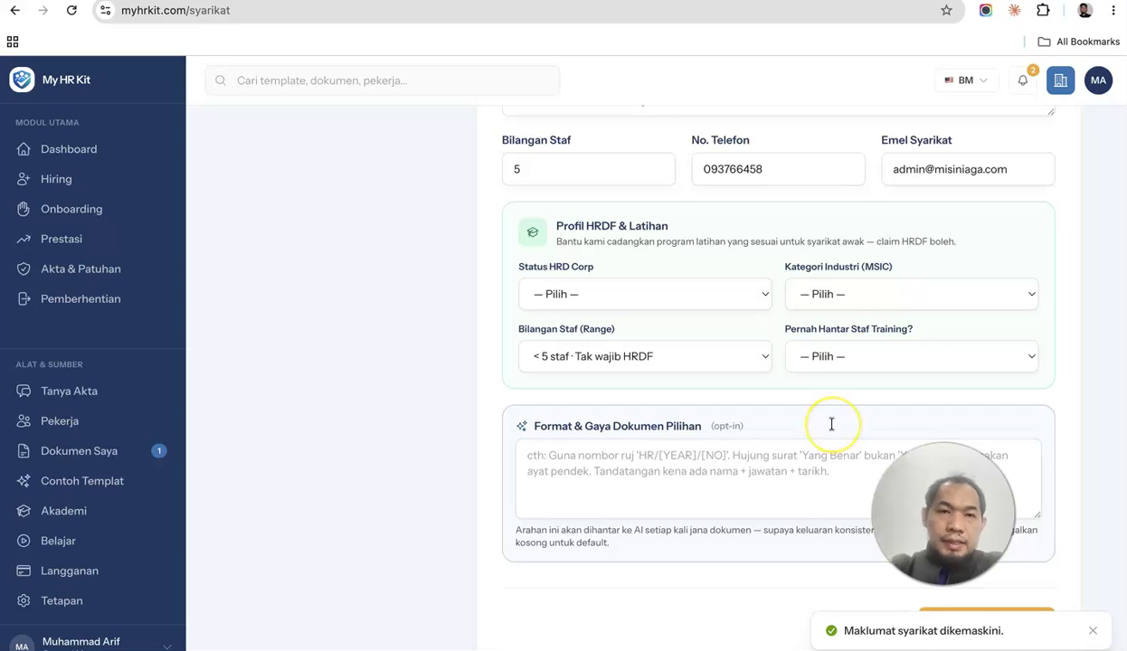
{"action": "scroll", "coordinate": [831, 425], "scroll_direction": "up", "scroll_amount": 10}
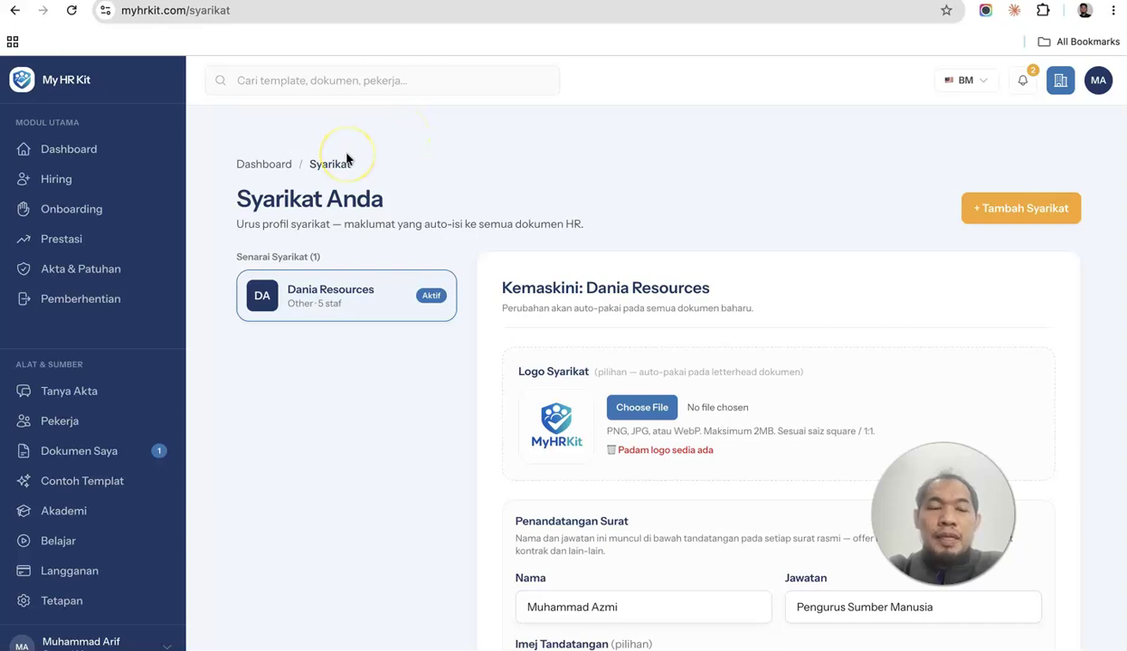
Start an employee import and pick Senarai_10_Pekerja.xlsx from the Downloads folder.
{"action": "left_click", "coordinate": [72, 425]}
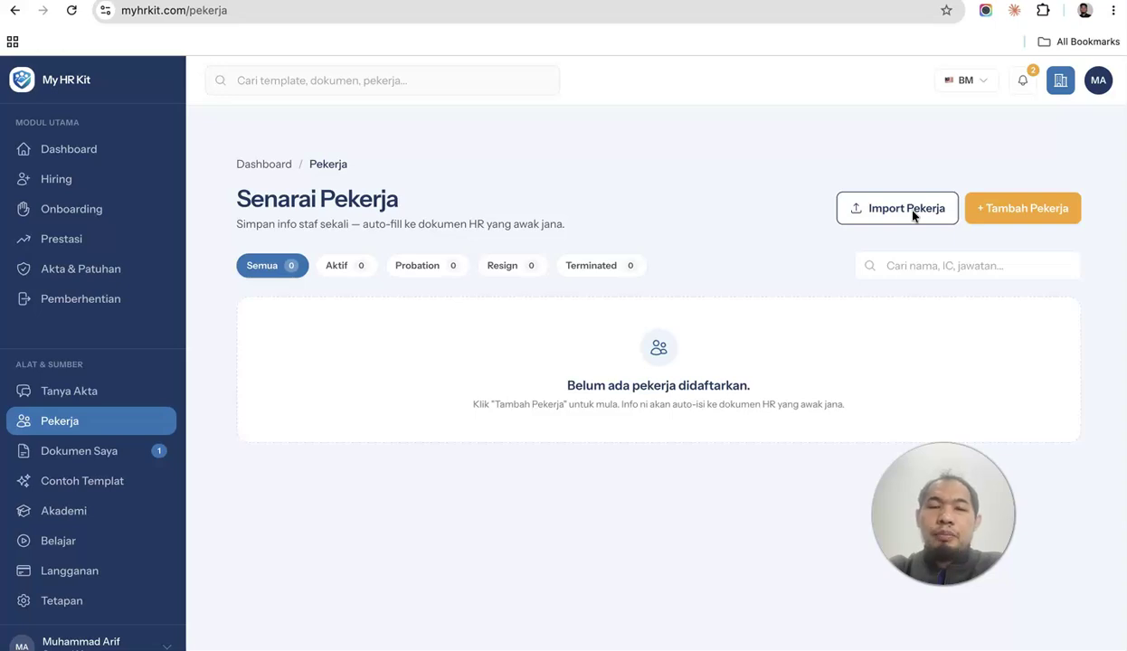
{"action": "left_click", "coordinate": [913, 213]}
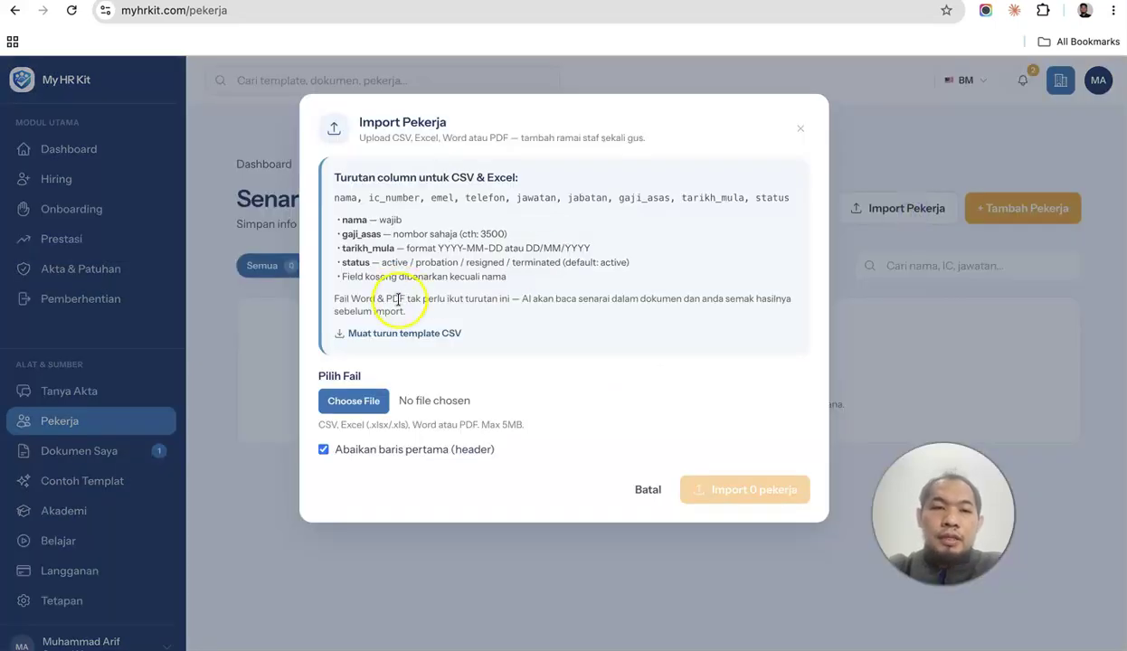
{"action": "left_click", "coordinate": [356, 404]}
{"action": "scroll", "coordinate": [412, 370], "scroll_direction": "down", "scroll_amount": 10}
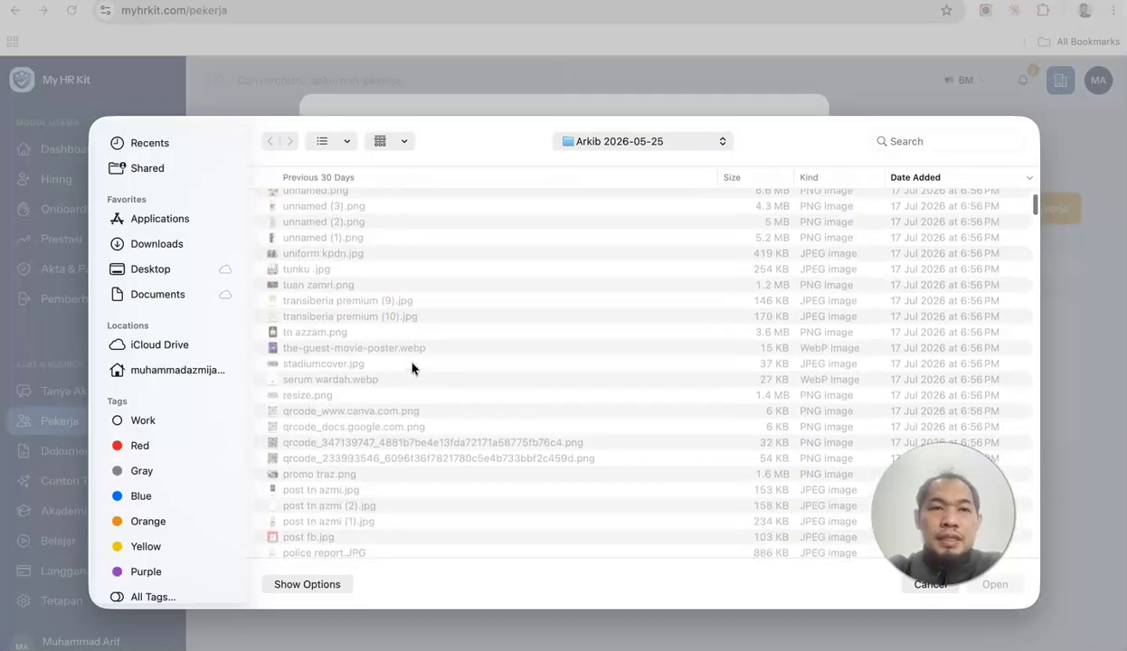
{"action": "left_click", "coordinate": [154, 271]}
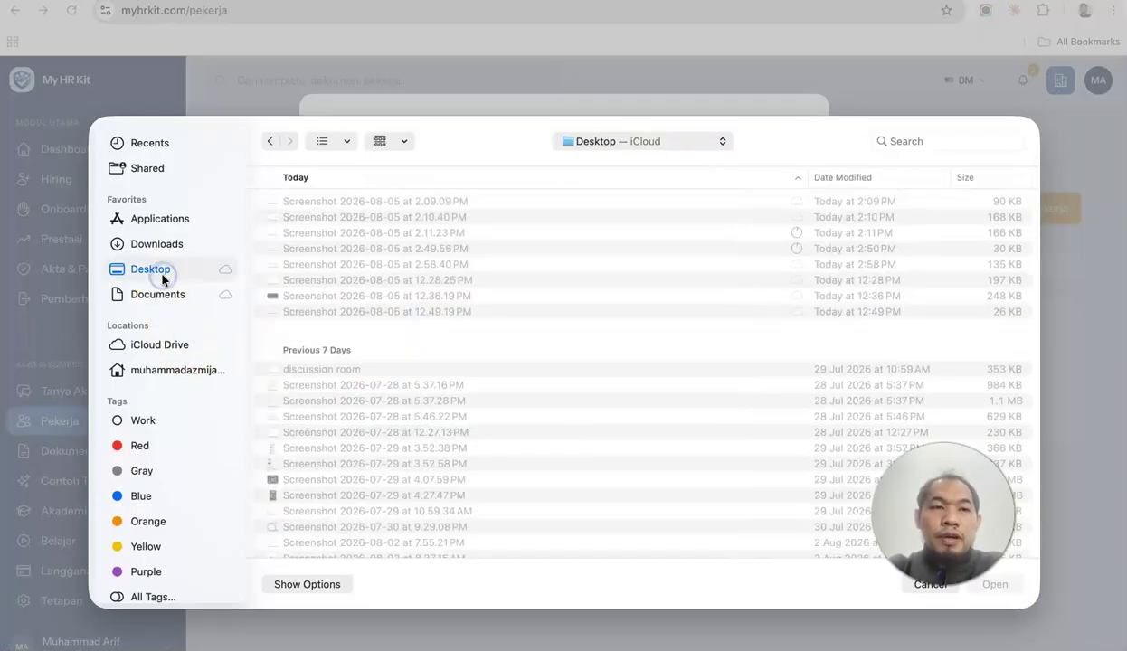
{"action": "scroll", "coordinate": [521, 306], "scroll_direction": "down", "scroll_amount": 6}
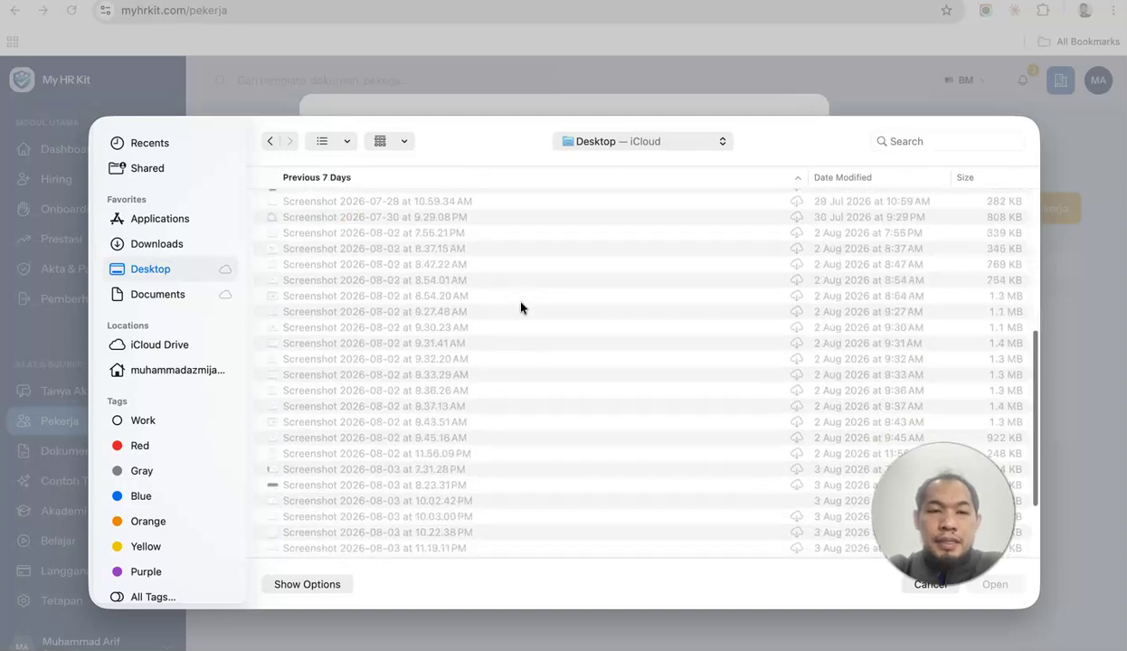
{"action": "scroll", "coordinate": [521, 309], "scroll_direction": "up", "scroll_amount": 10}
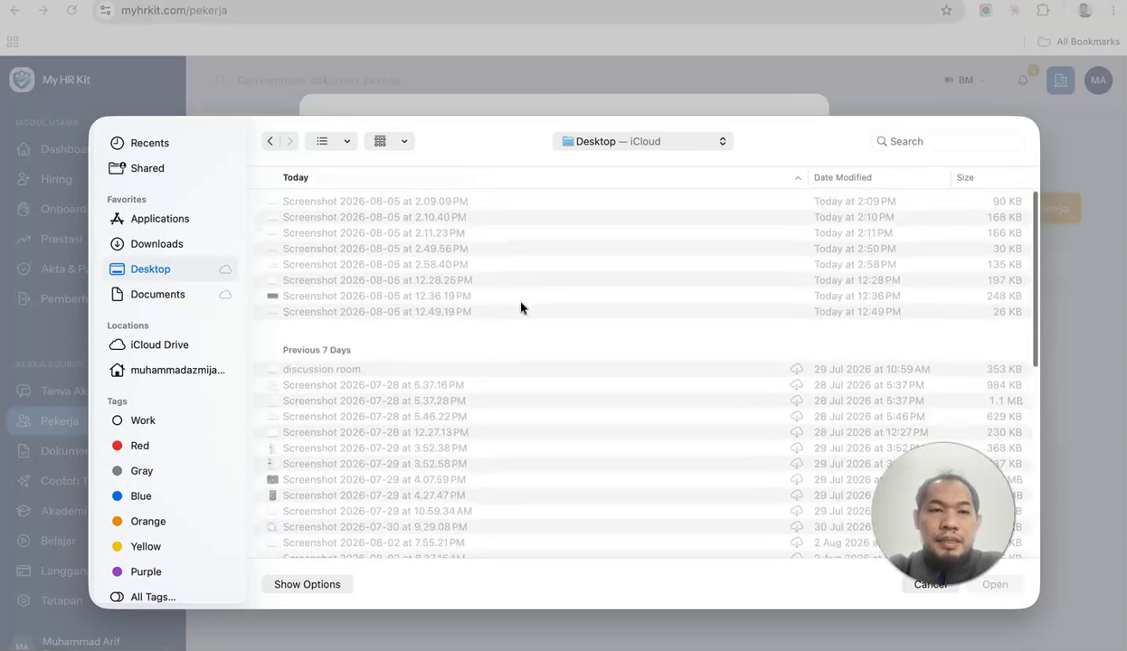
{"action": "left_click", "coordinate": [185, 241]}
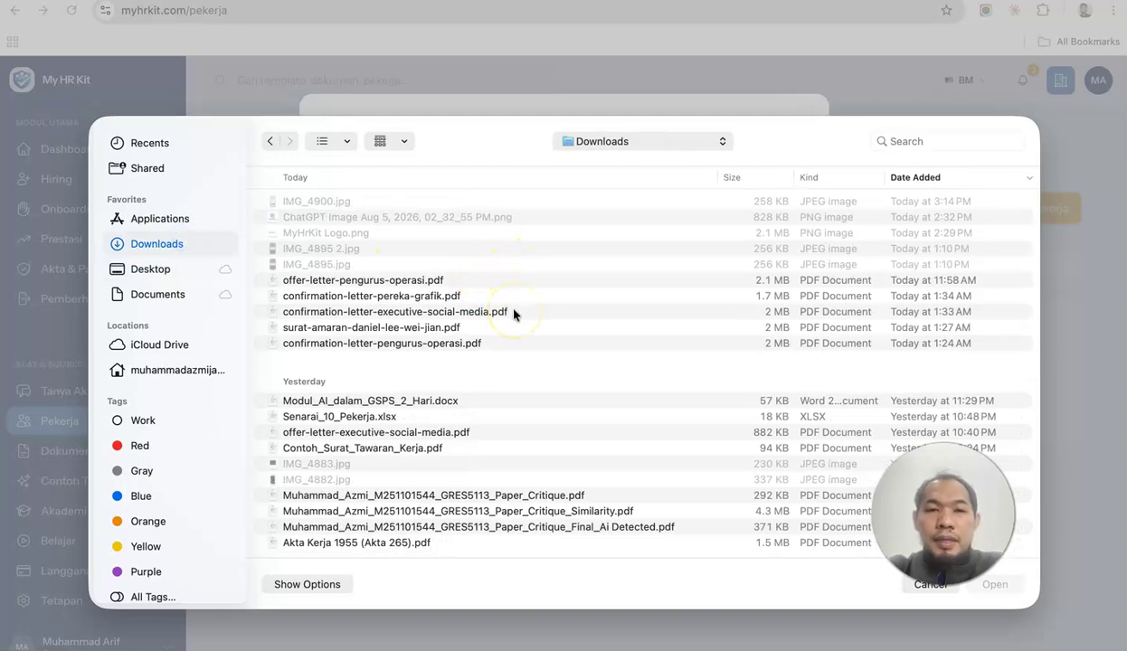
{"action": "scroll", "coordinate": [468, 393], "scroll_direction": "down", "scroll_amount": 1}
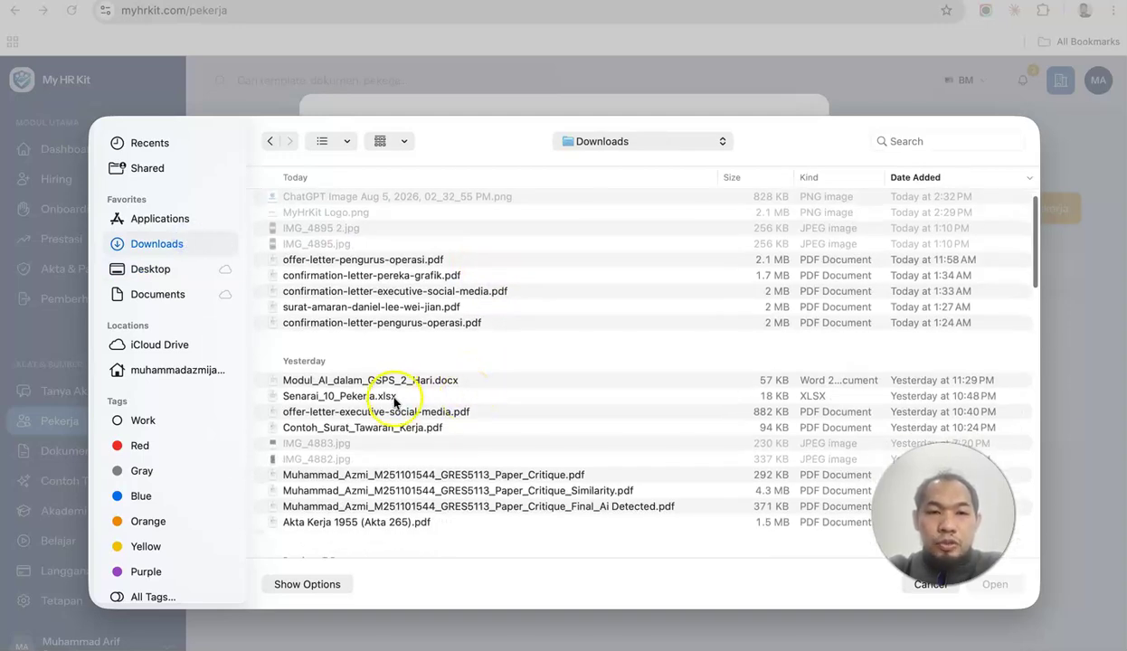
{"action": "scroll", "coordinate": [503, 345], "scroll_direction": "down", "scroll_amount": 3}
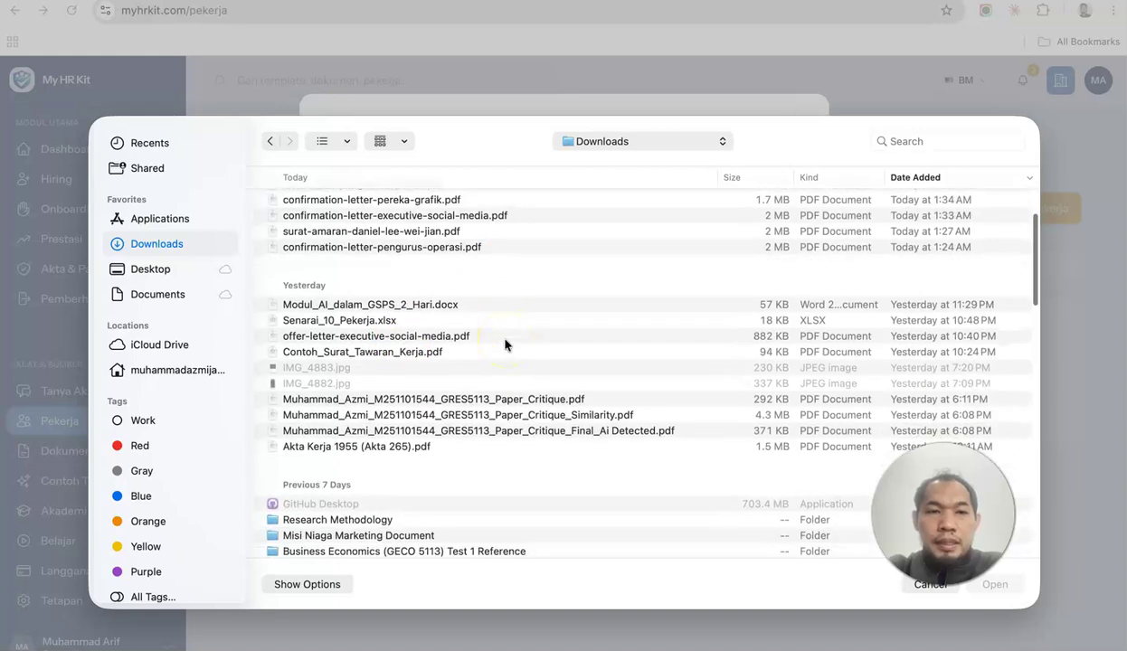
{"action": "scroll", "coordinate": [504, 344], "scroll_direction": "up", "scroll_amount": 4}
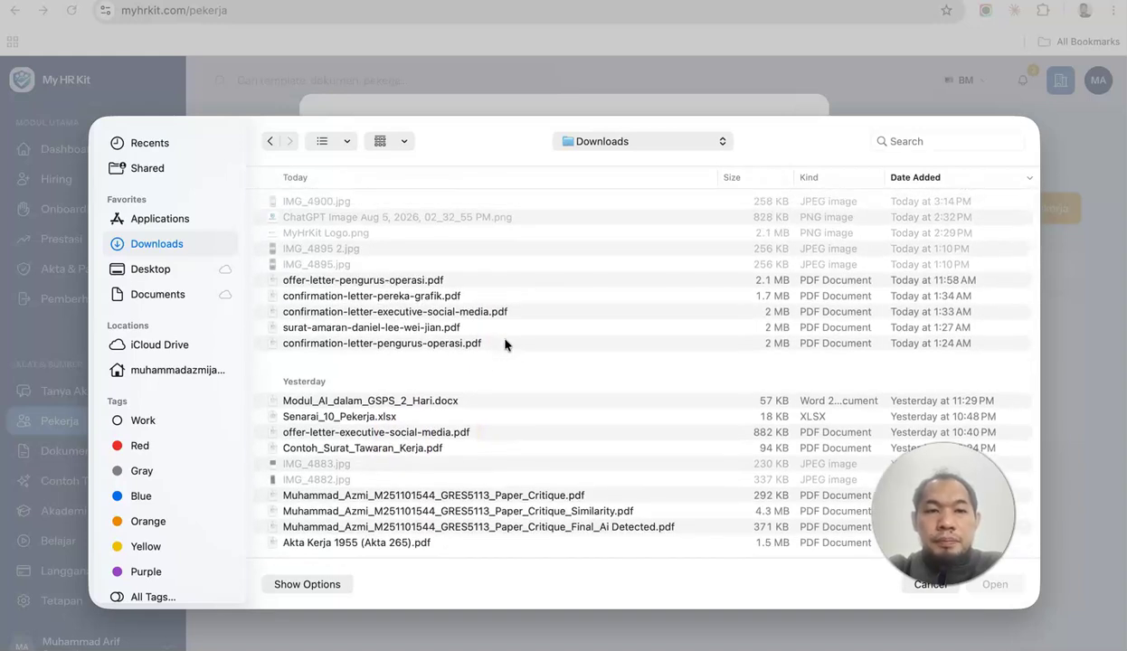
{"action": "left_click", "coordinate": [398, 414]}
Import the 11 previewed employees from Senarai_10_Pekerja.xlsx and review the Senarai Pekerja list.
{"action": "left_click", "coordinate": [1031, 582]}
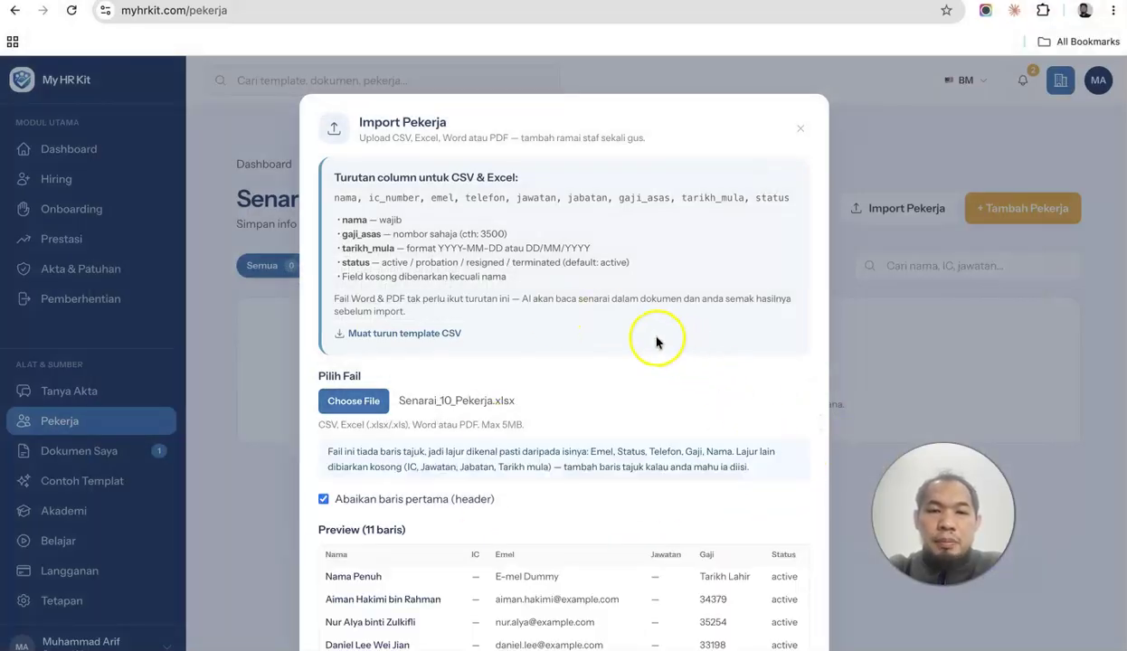
{"action": "scroll", "coordinate": [725, 488], "scroll_direction": "down", "scroll_amount": 3}
{"action": "left_click", "coordinate": [747, 622]}
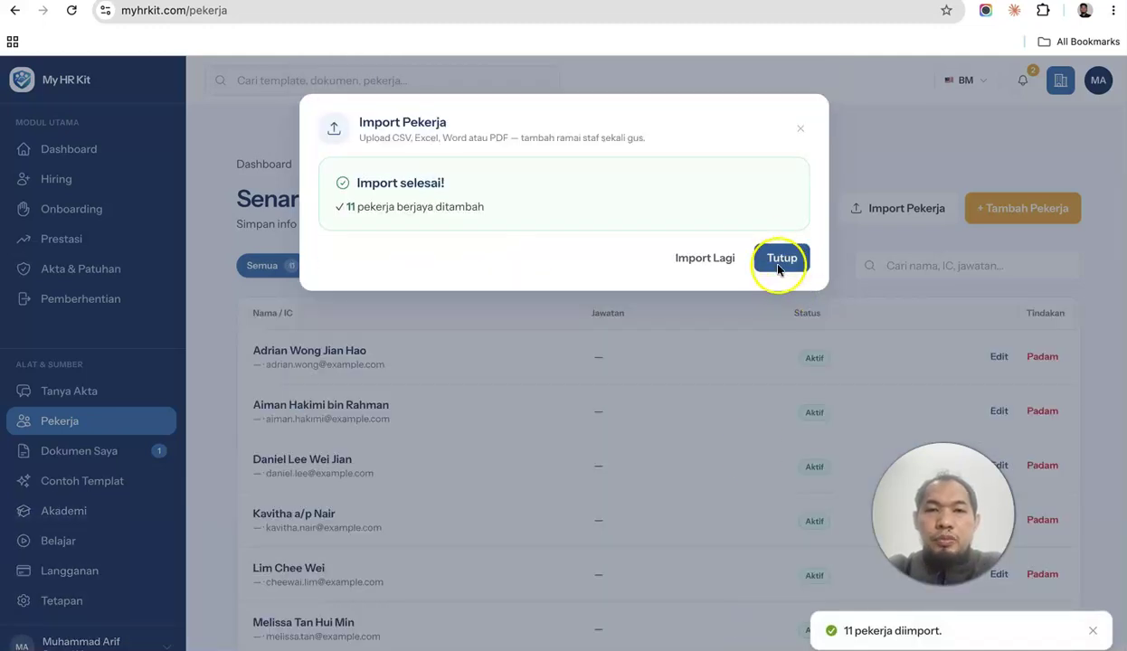
{"action": "left_click", "coordinate": [784, 262]}
{"action": "scroll", "coordinate": [751, 386], "scroll_direction": "down", "scroll_amount": 5}
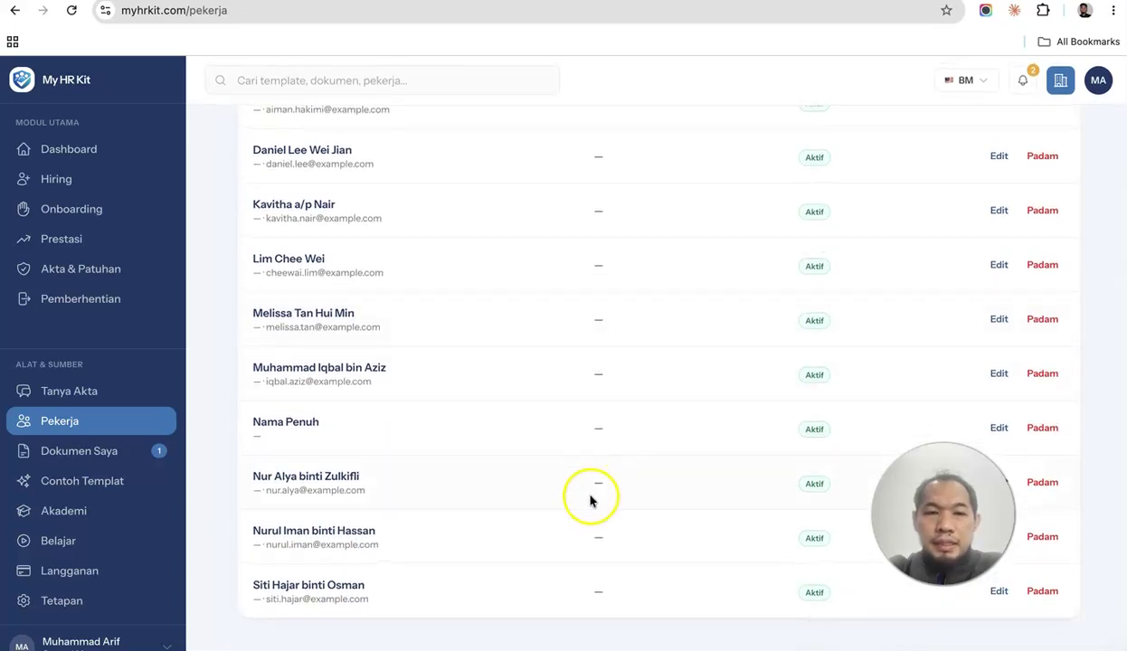
{"action": "scroll", "coordinate": [648, 453], "scroll_direction": "up", "scroll_amount": 4}
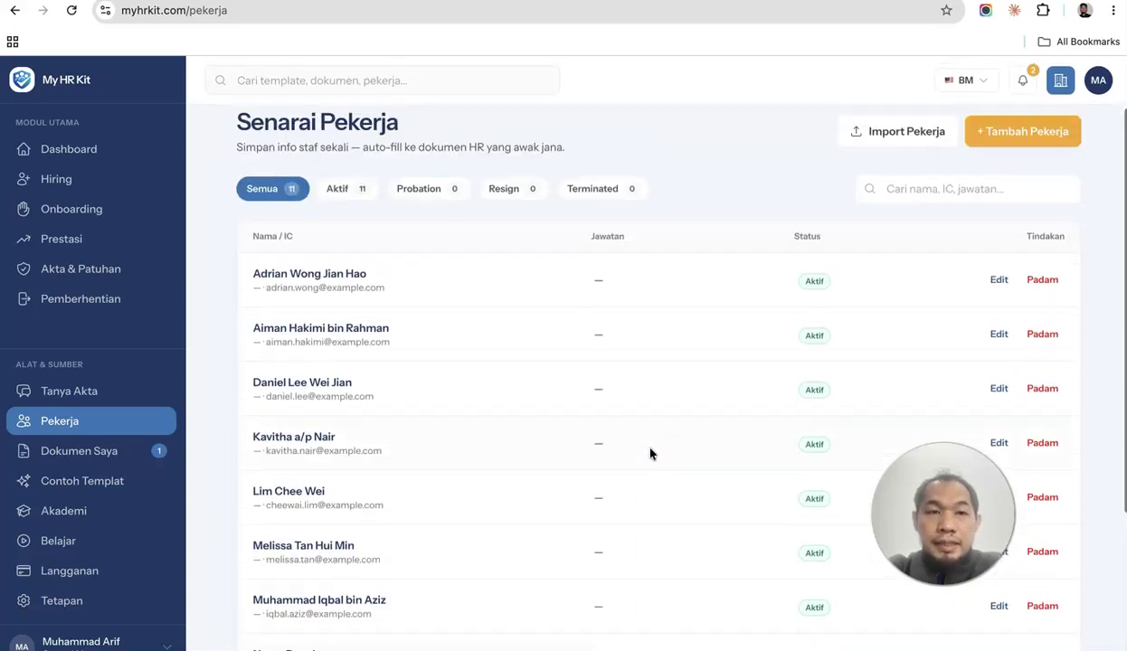
{"action": "scroll", "coordinate": [837, 398], "scroll_direction": "down", "scroll_amount": 4}
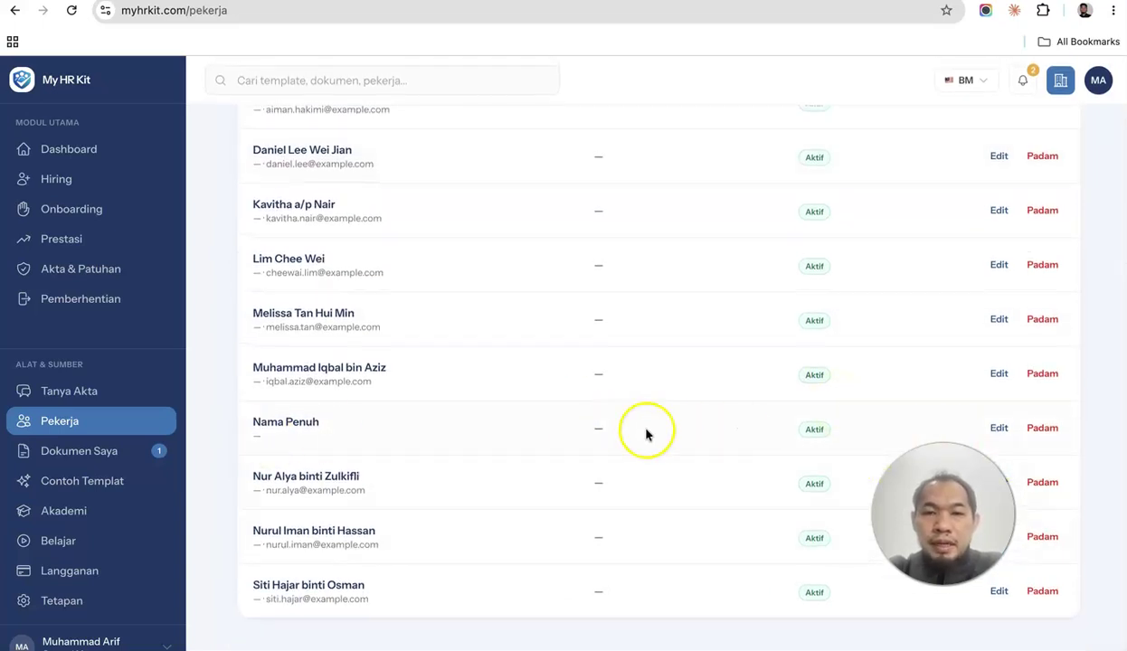
Delete the stray 'Nama Penuh' row, leaving 10 employees.
{"action": "left_click", "coordinate": [1045, 428]}
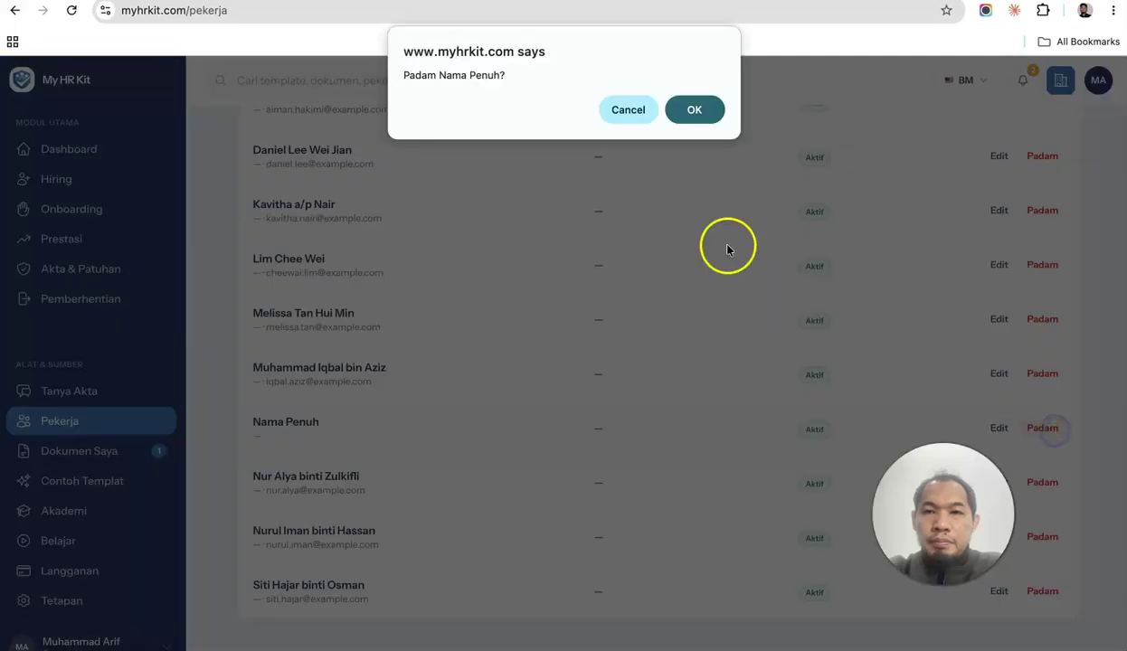
{"action": "left_click", "coordinate": [695, 113]}
{"action": "scroll", "coordinate": [918, 420], "scroll_direction": "up", "scroll_amount": 5}
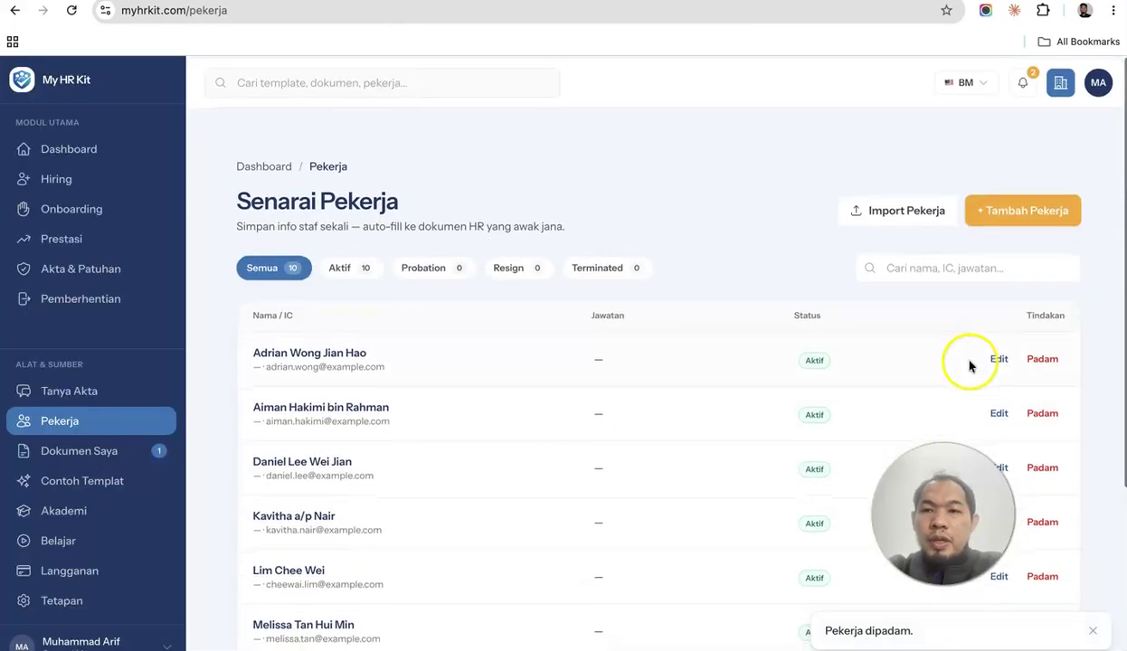
Look at the Edit and Tambah Pekerja forms, closing both without changes.
{"action": "left_click", "coordinate": [1000, 357]}
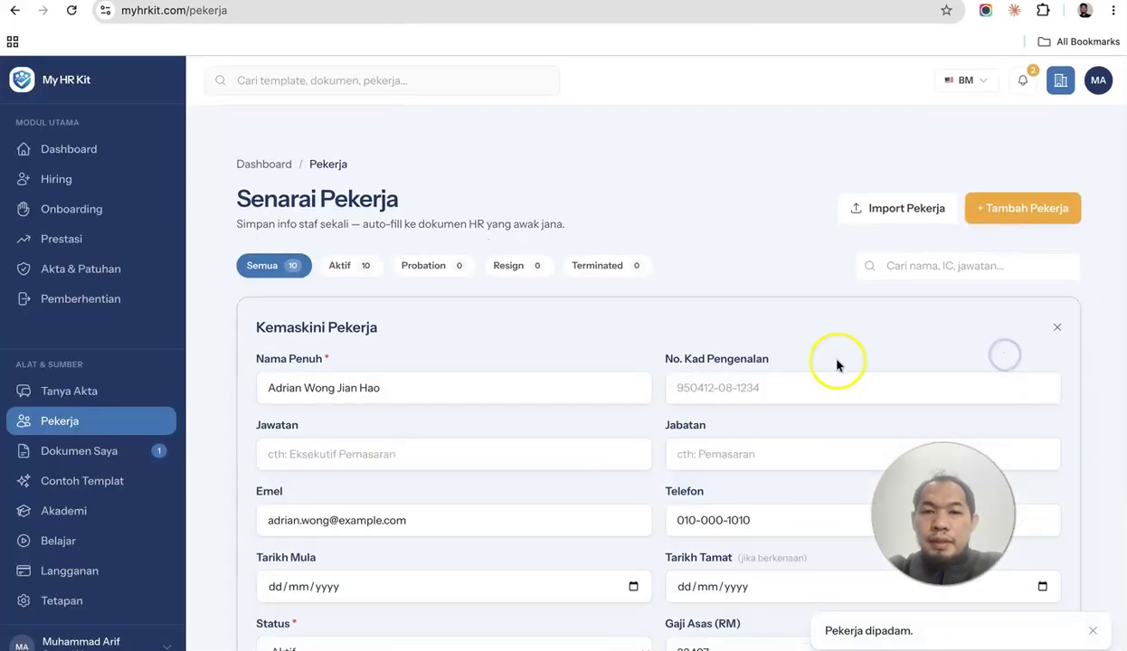
{"action": "left_click", "coordinate": [1056, 329]}
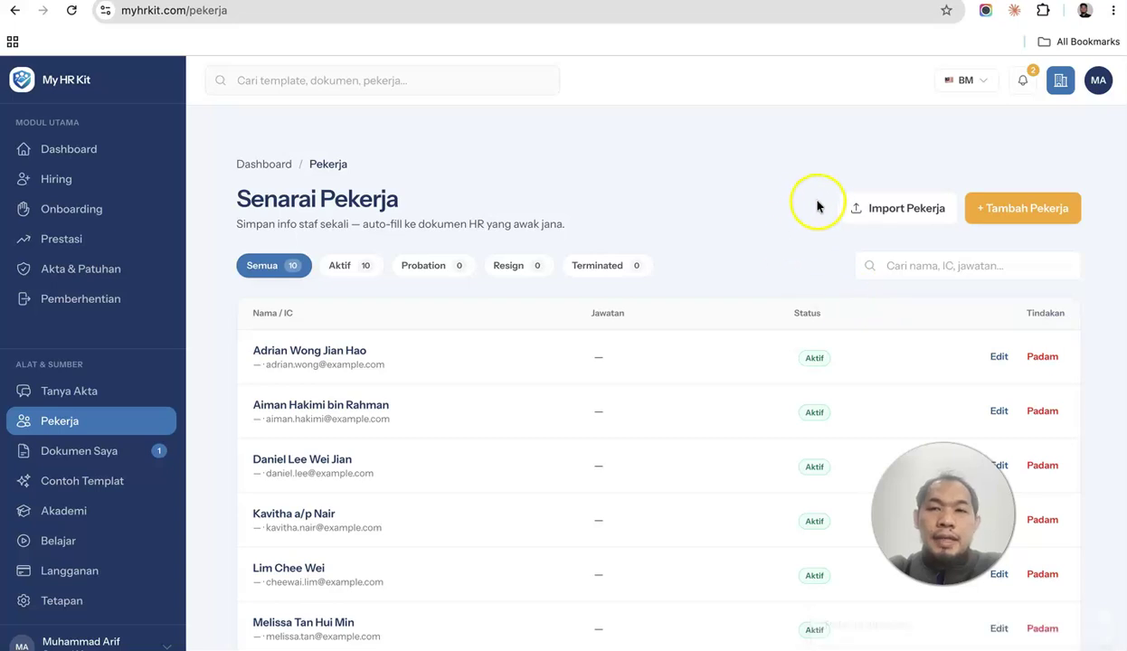
{"action": "left_click", "coordinate": [1011, 211]}
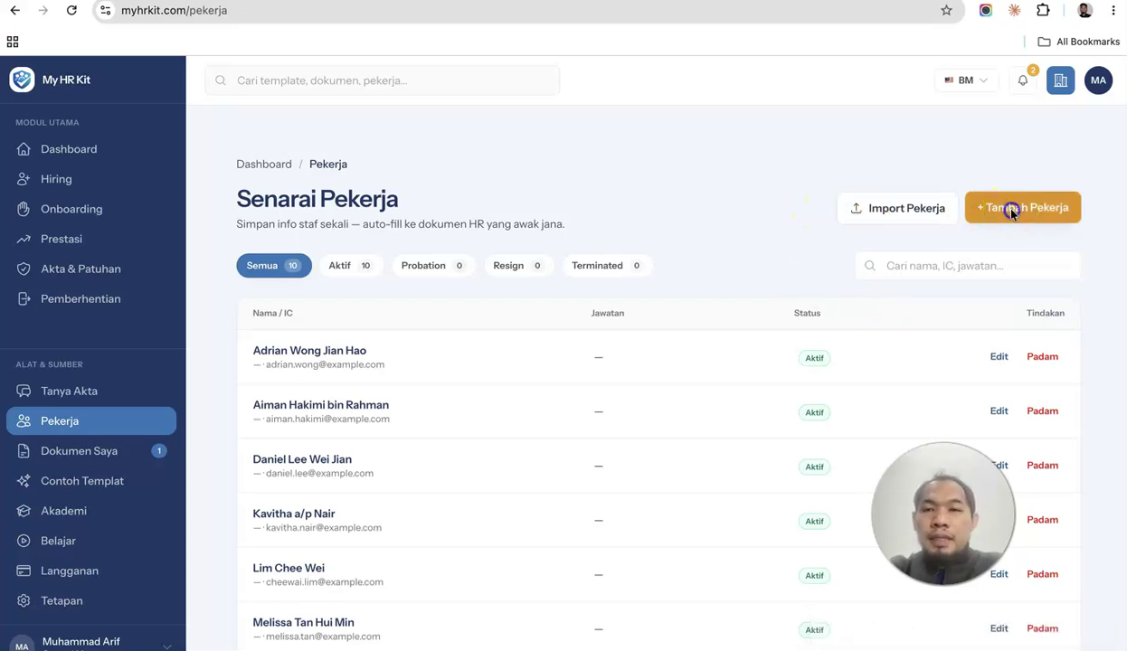
{"action": "scroll", "coordinate": [525, 314], "scroll_direction": "down", "scroll_amount": 3}
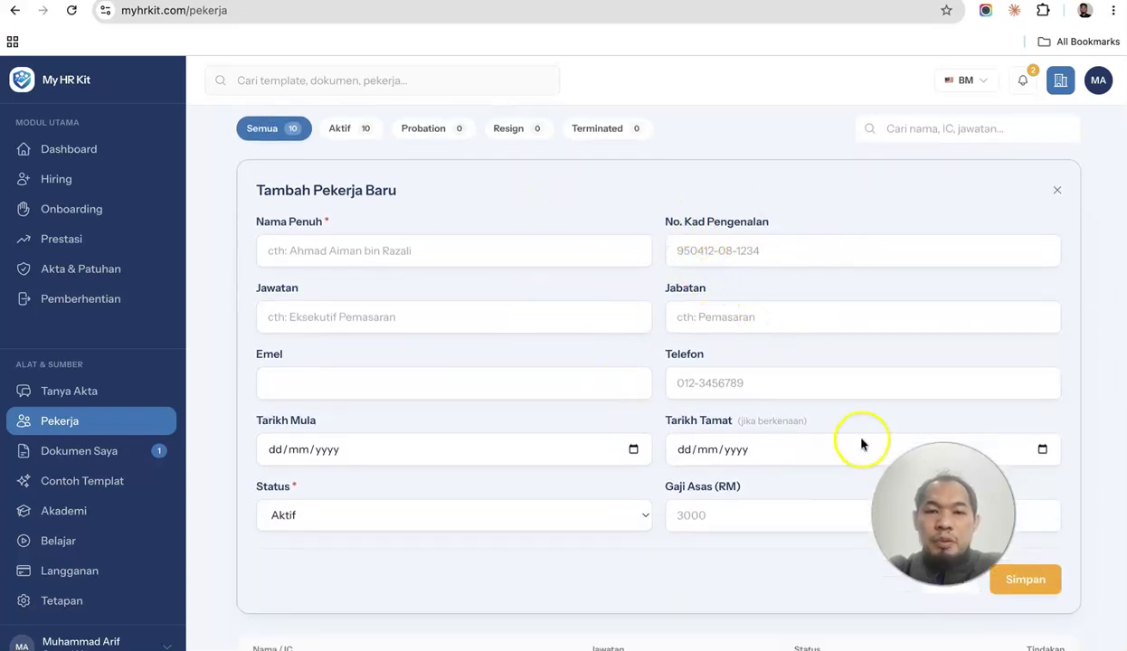
{"action": "left_click", "coordinate": [946, 583]}
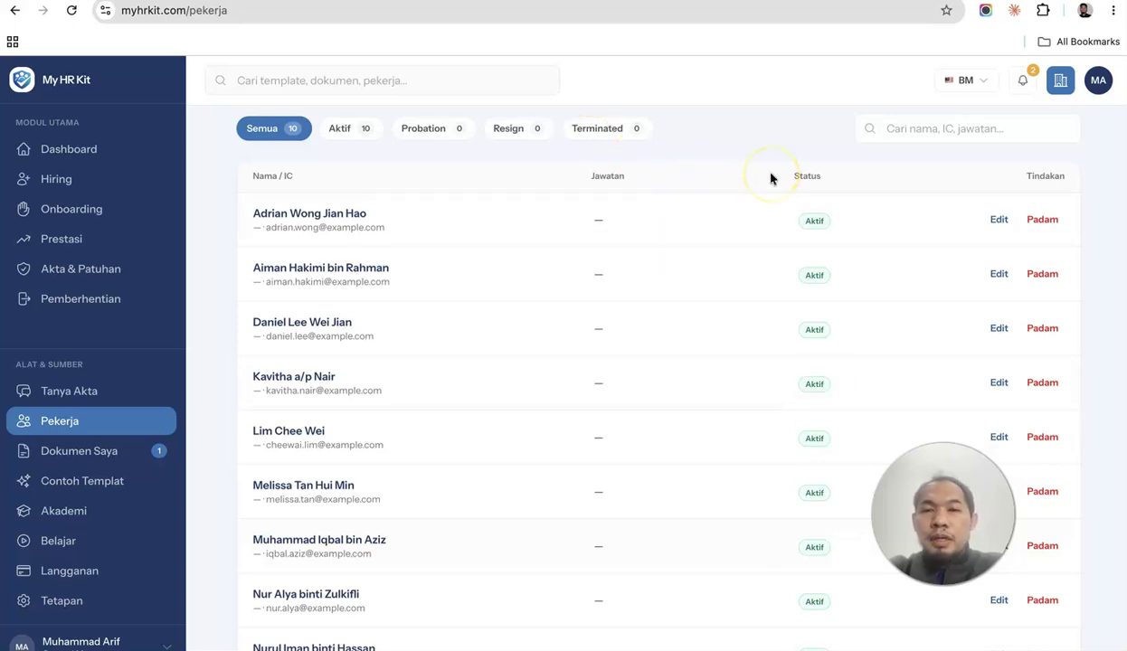
{"action": "scroll", "coordinate": [771, 178], "scroll_direction": "up", "scroll_amount": 3}
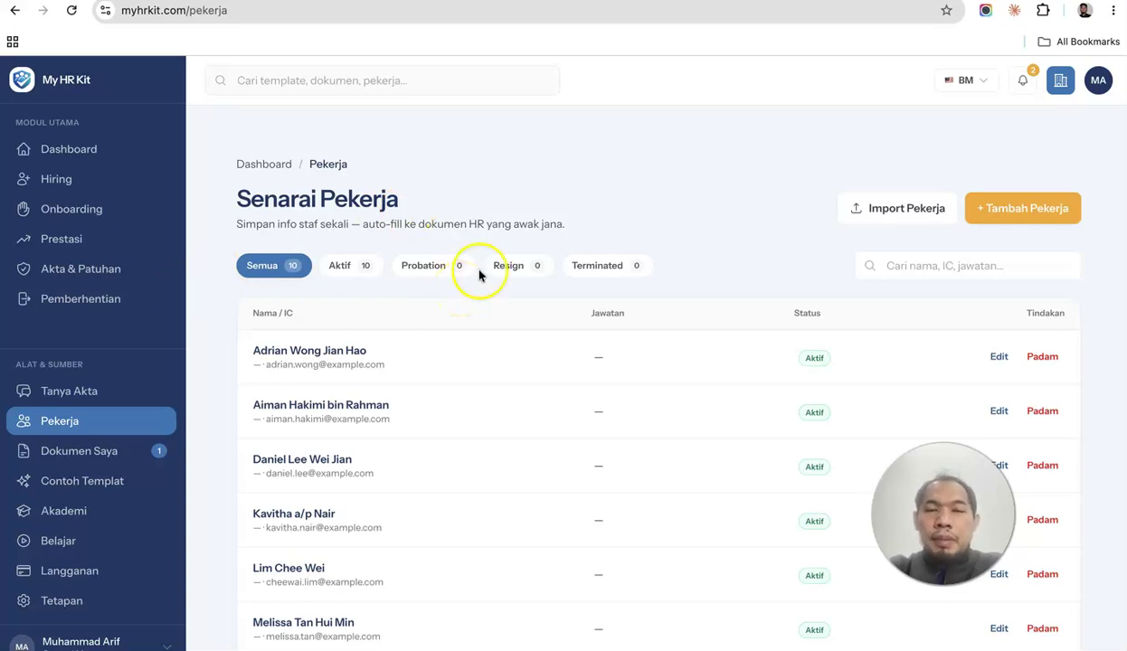
Open the Hiring Offer Letter template and auto-fill it from the chosen employee in Pilih pekerja.
{"action": "left_click", "coordinate": [72, 185]}
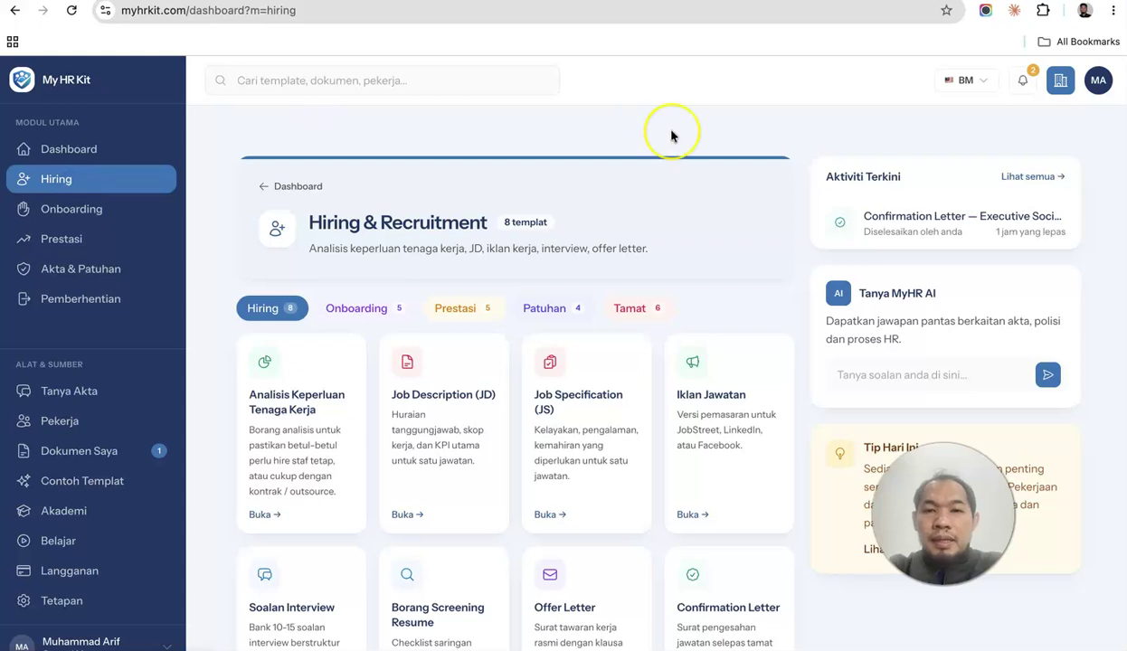
{"action": "scroll", "coordinate": [669, 136], "scroll_direction": "down", "scroll_amount": 2}
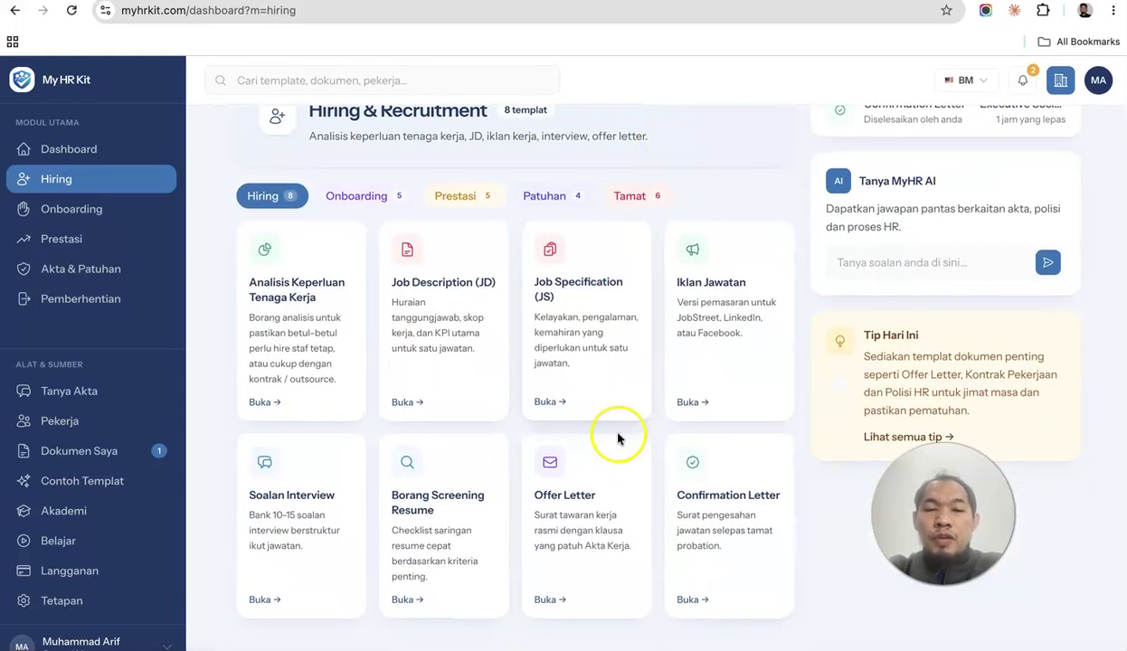
{"action": "left_click", "coordinate": [592, 486]}
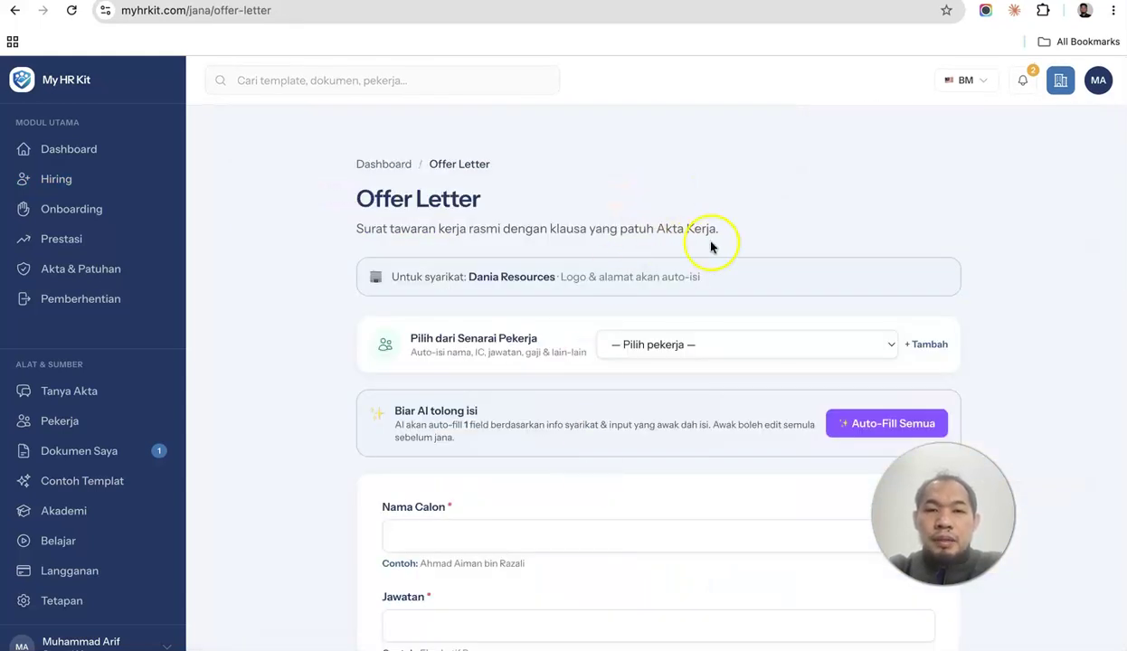
{"action": "left_click", "coordinate": [715, 343]}
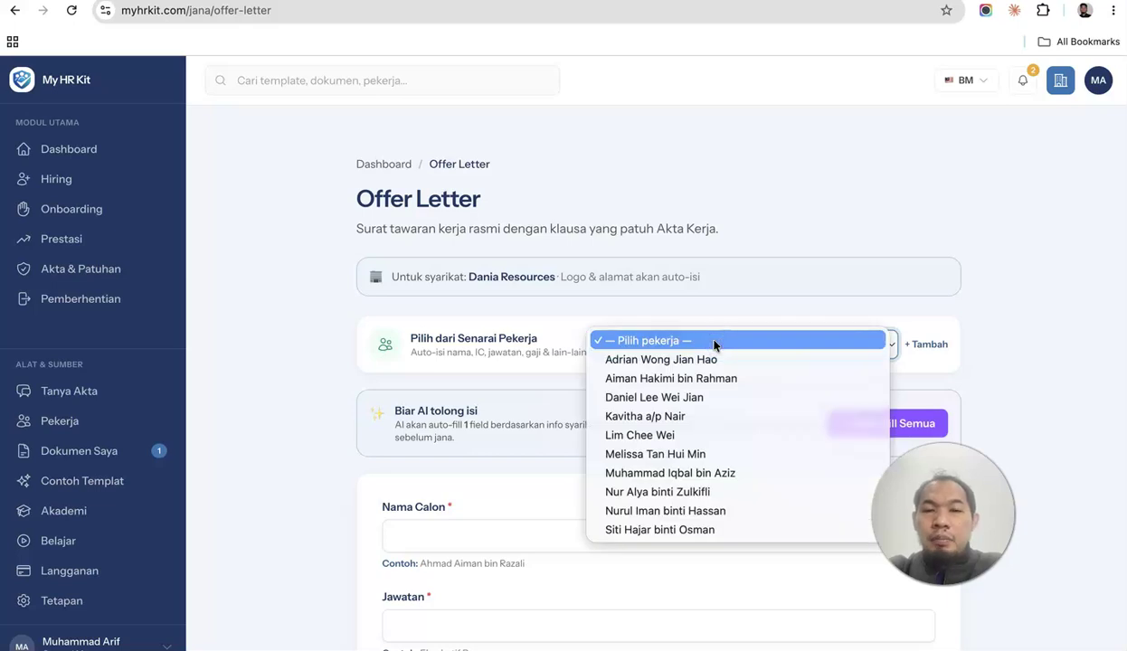
{"action": "left_click", "coordinate": [674, 405]}
{"action": "scroll", "coordinate": [533, 339], "scroll_direction": "down", "scroll_amount": 3}
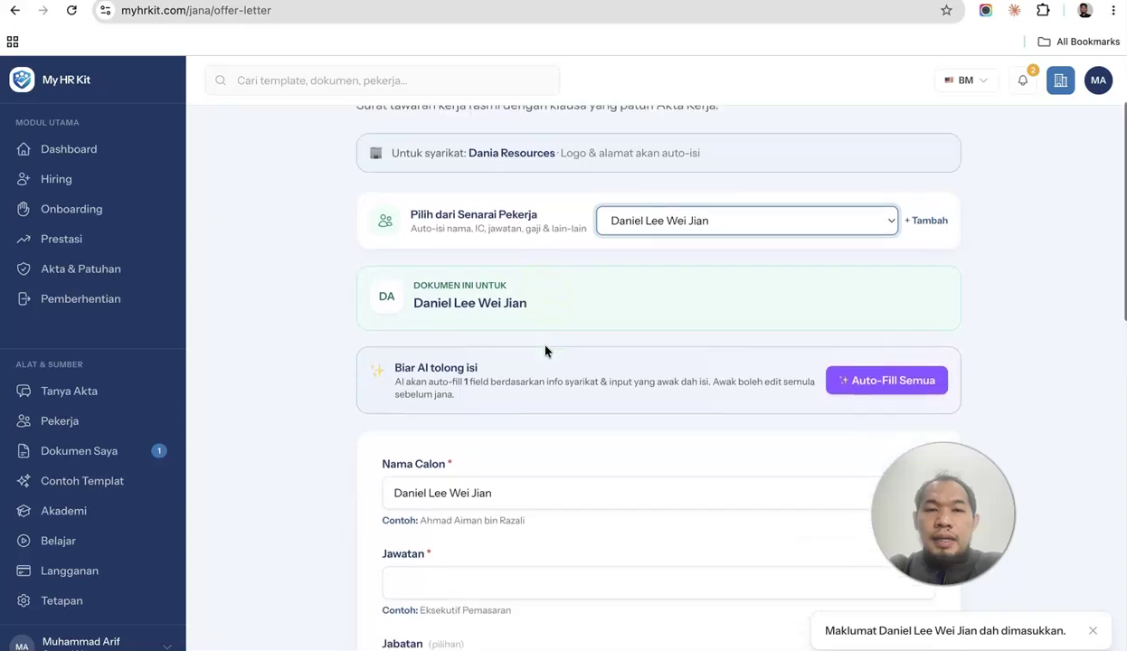
Set the job title to Pengurus Operasi and the basic salary to 6500.
{"action": "scroll", "coordinate": [548, 291], "scroll_direction": "down", "scroll_amount": 3}
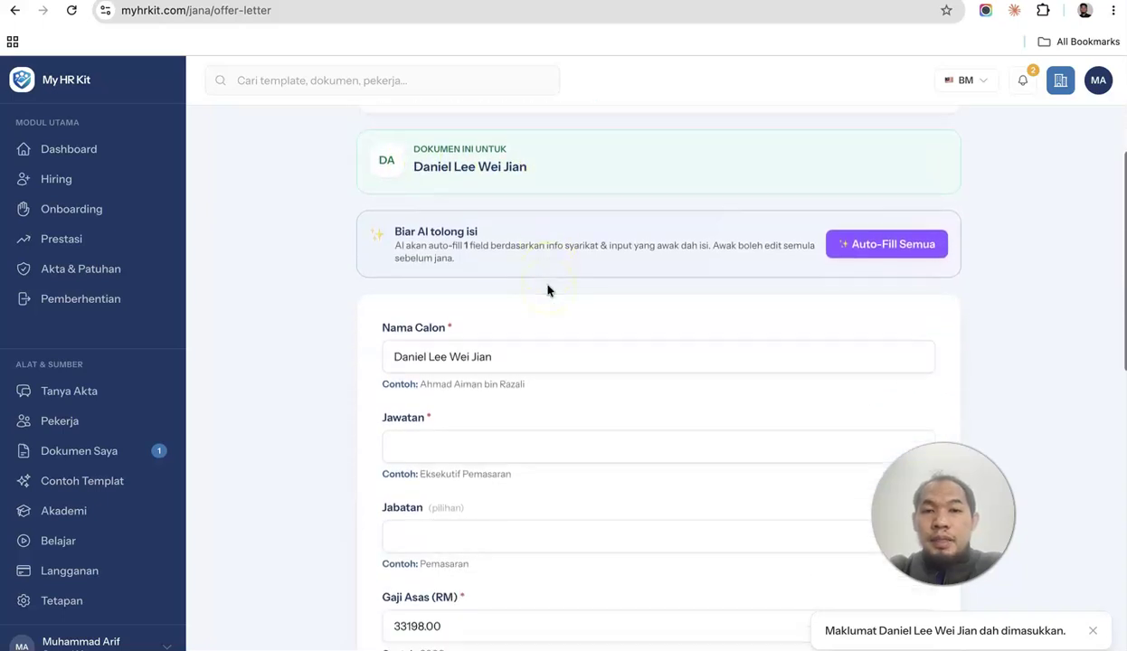
{"action": "scroll", "coordinate": [551, 291], "scroll_direction": "down", "scroll_amount": 1}
{"action": "left_click", "coordinate": [566, 395]}
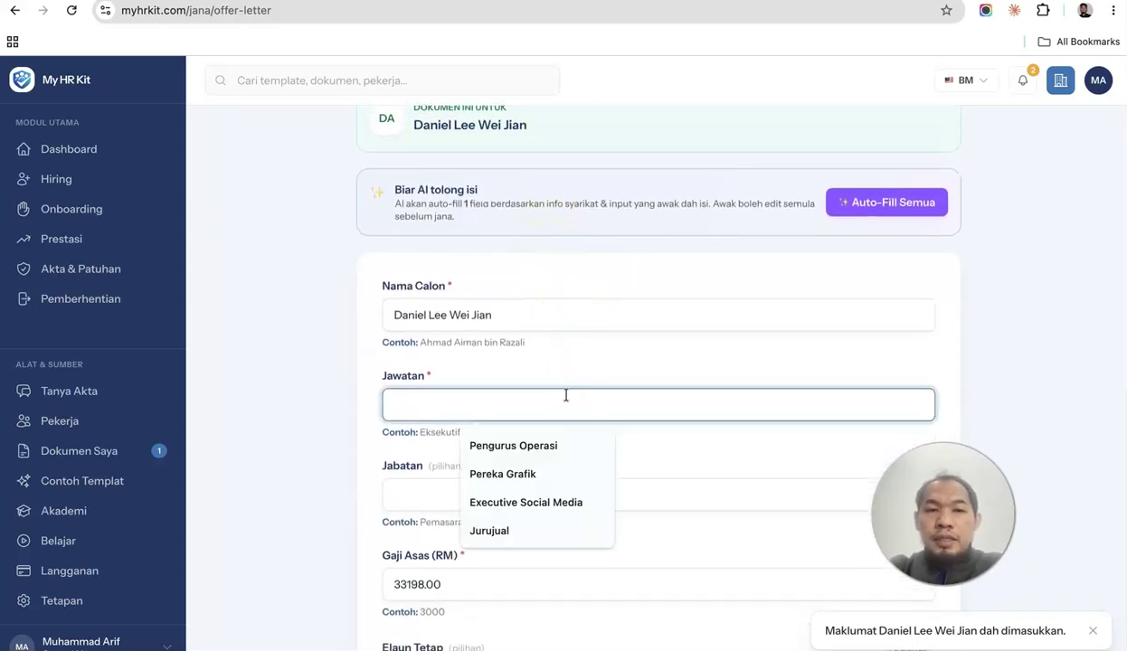
{"action": "left_click", "coordinate": [554, 438]}
{"action": "scroll", "coordinate": [488, 262], "scroll_direction": "down", "scroll_amount": 5}
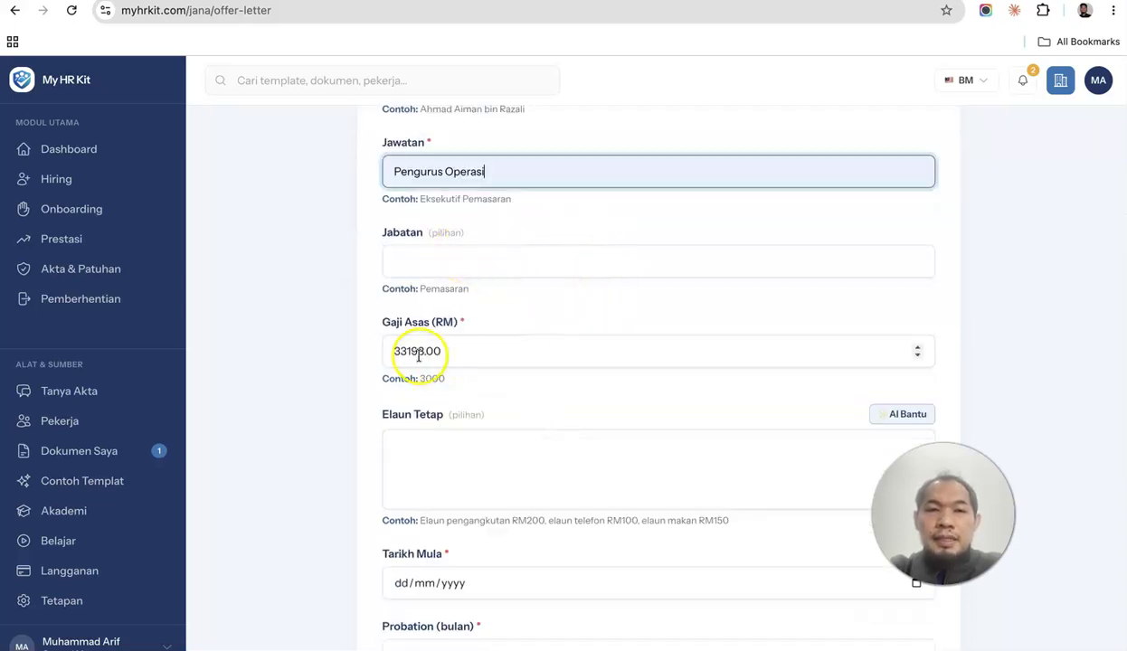
{"action": "left_click_drag", "start_coordinate": [424, 352], "coordinate": [360, 352]}
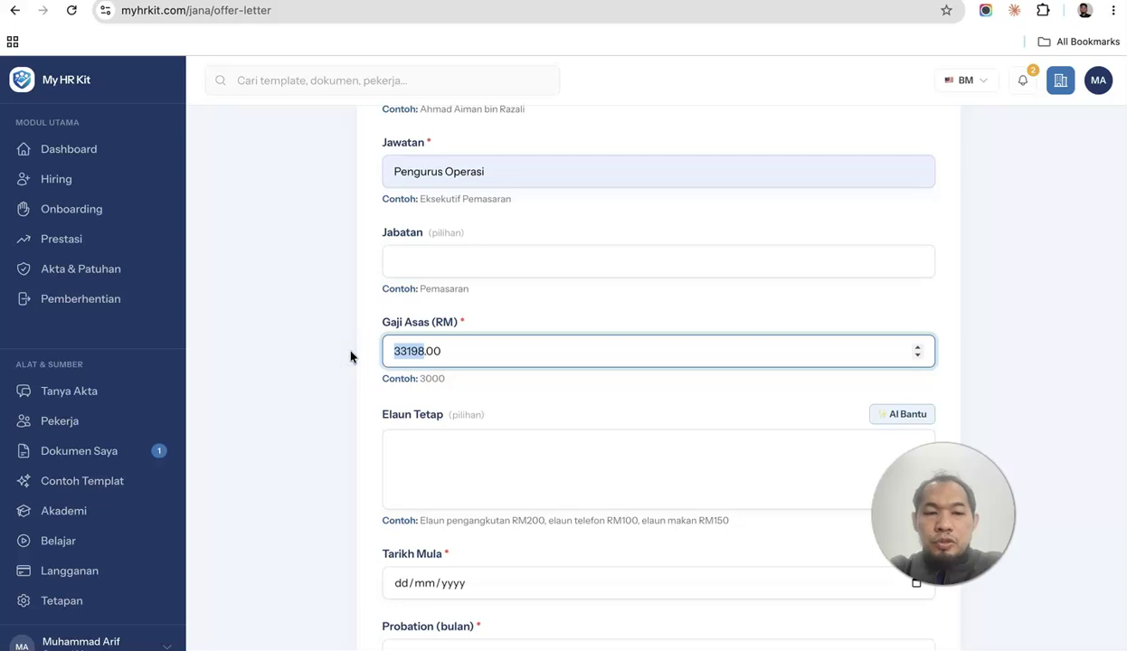
{"action": "type", "text": "6500"}
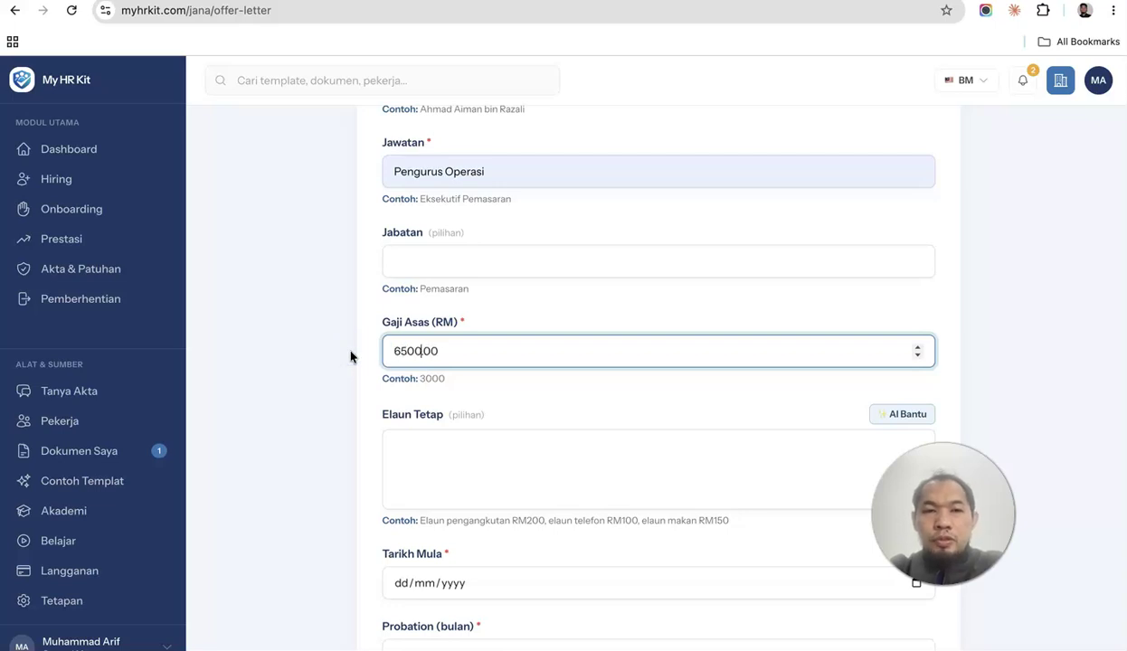
Fill the fixed allowances with AI Bantu suggestions.
{"action": "left_click", "coordinate": [441, 479]}
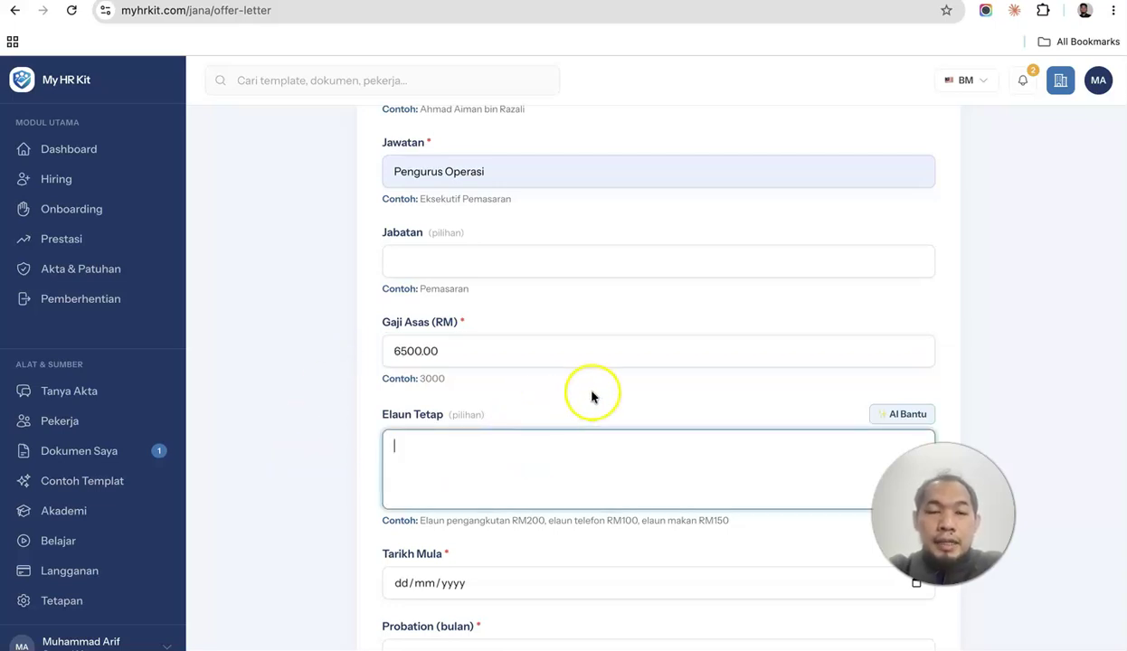
{"action": "scroll", "coordinate": [593, 398], "scroll_direction": "down", "scroll_amount": 1}
{"action": "scroll", "coordinate": [593, 399], "scroll_direction": "down", "scroll_amount": 1}
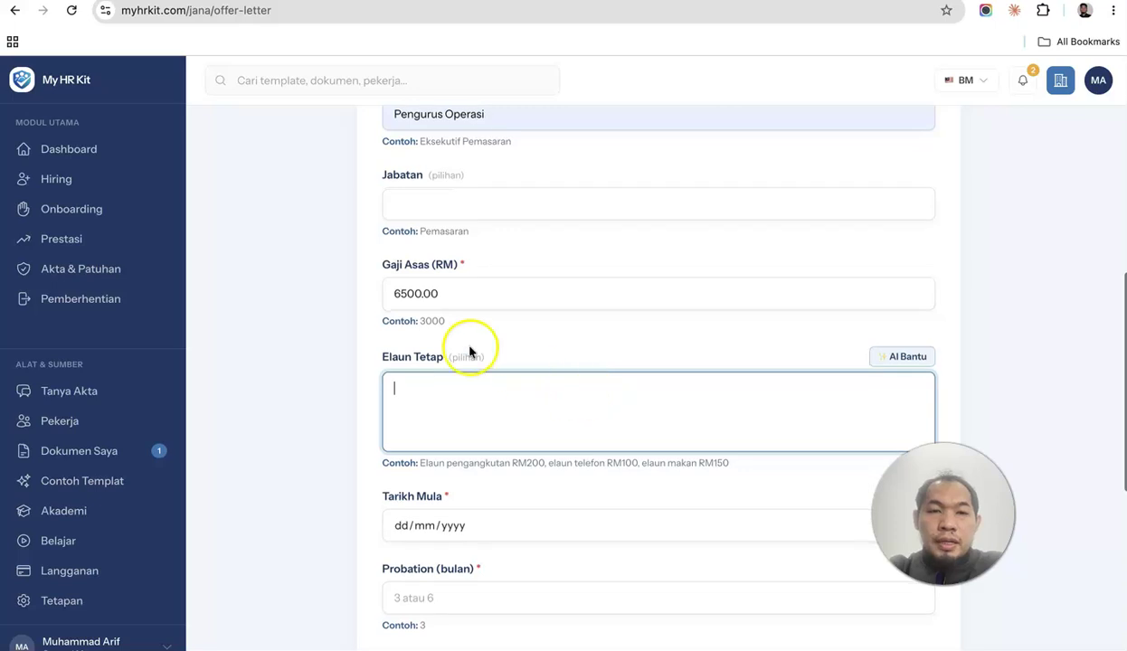
{"action": "left_click", "coordinate": [919, 356]}
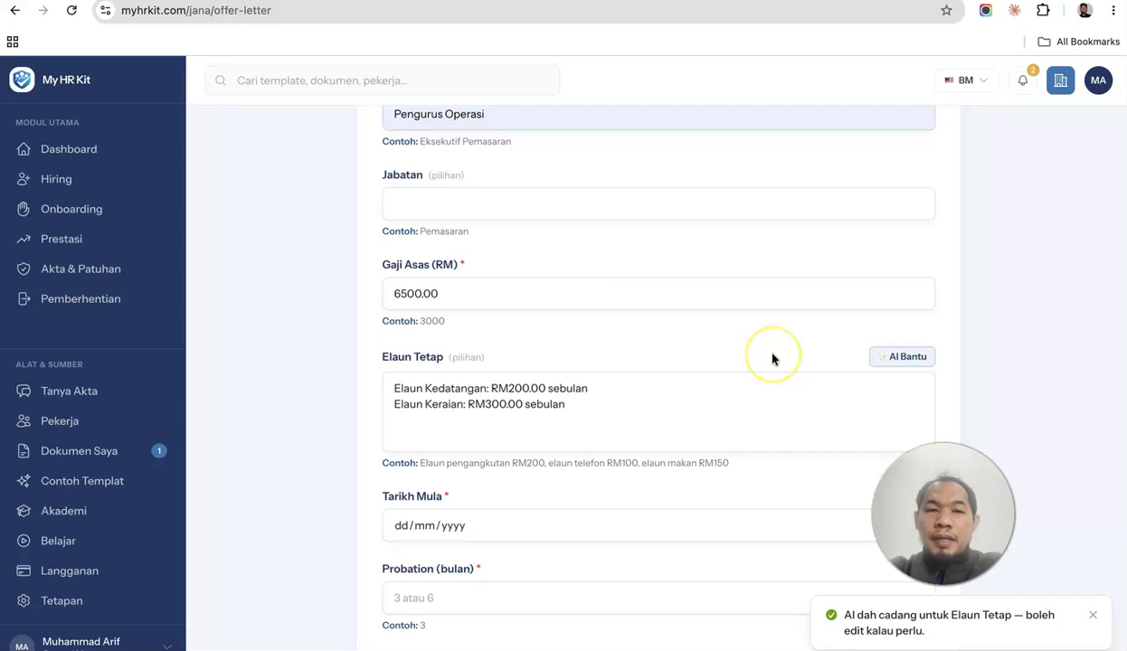
{"action": "scroll", "coordinate": [770, 359], "scroll_direction": "down", "scroll_amount": 1}
{"action": "scroll", "coordinate": [771, 359], "scroll_direction": "down", "scroll_amount": 3}
Set the start date to 15/12/2026 and a 3-month probation period.
{"action": "left_click", "coordinate": [403, 342]}
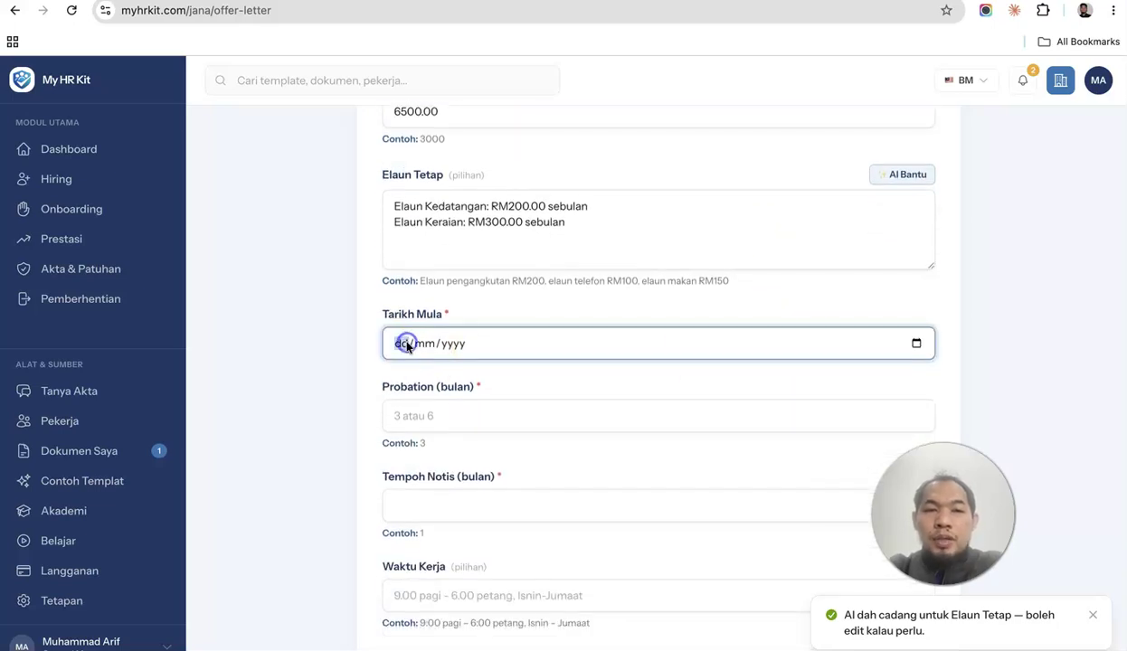
{"action": "type", "text": "15/"}
{"action": "type", "text": "12/000"}
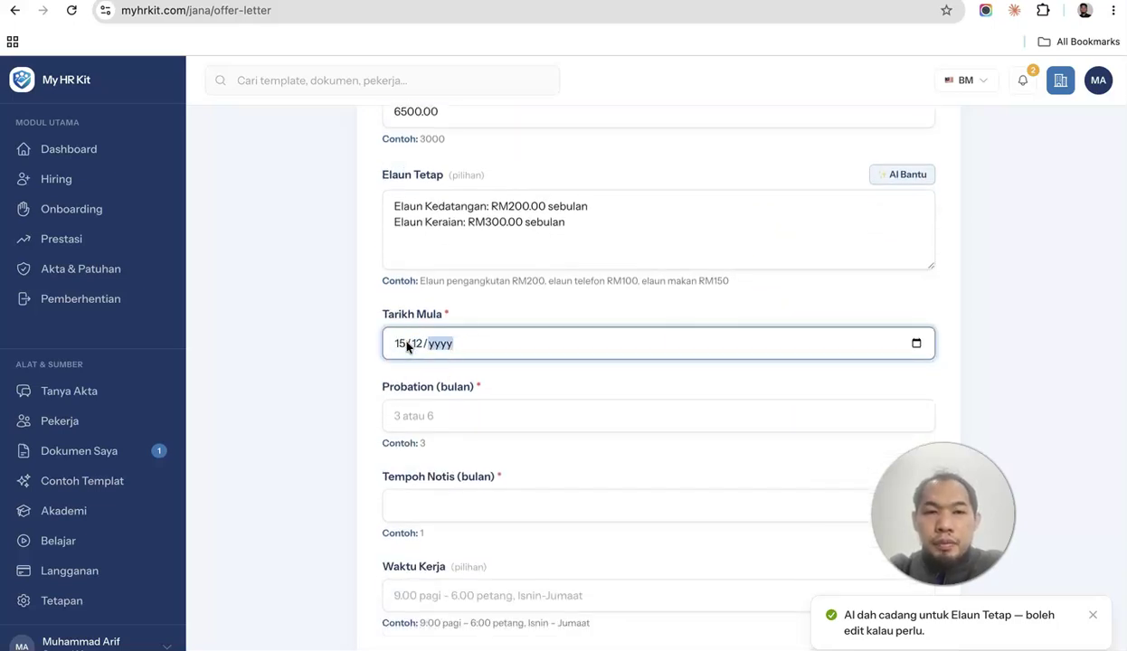
{"action": "type", "text": "2026"}
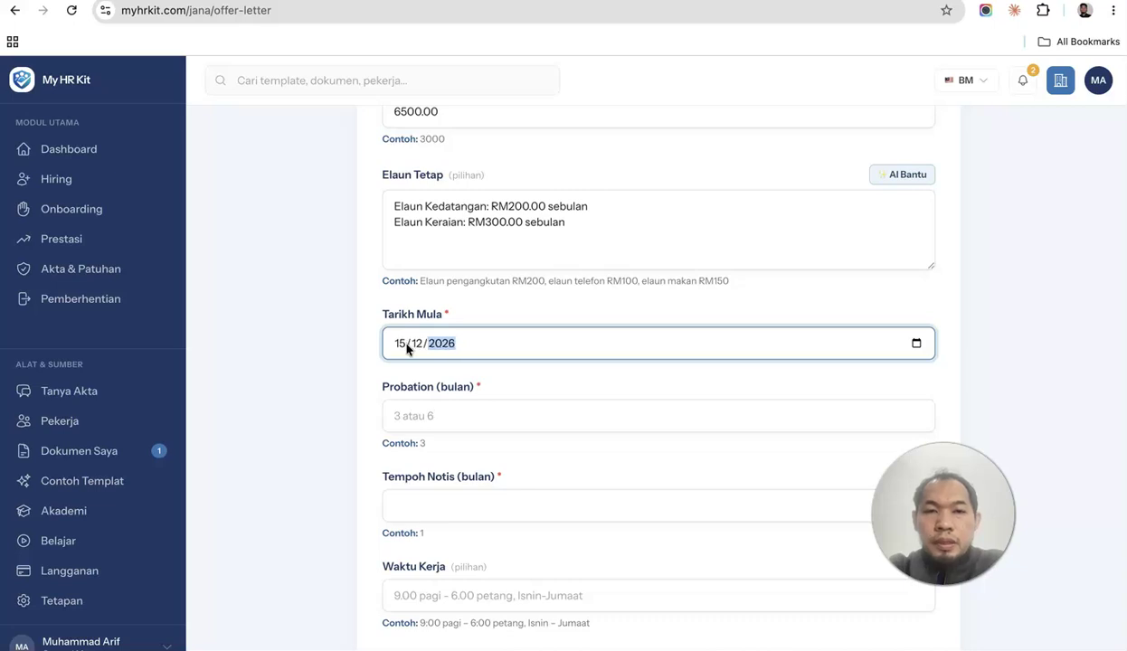
{"action": "left_click", "coordinate": [398, 415]}
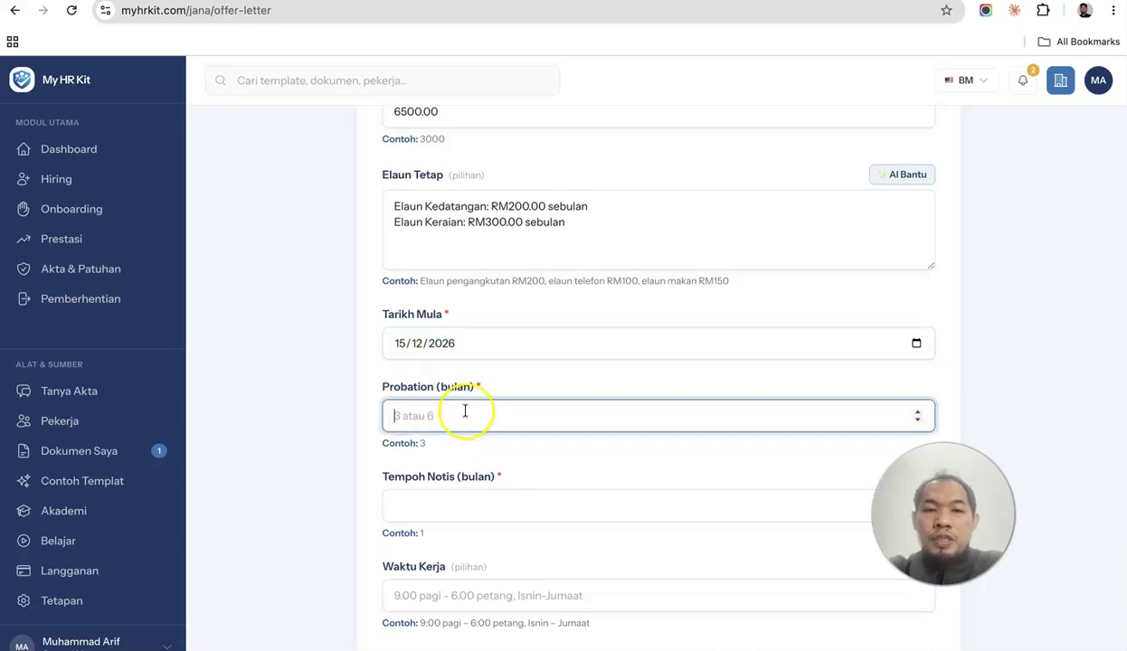
{"action": "left_click", "coordinate": [335, 400]}
Set a 1-month notice period and the acceptance deadline 01/01/2027.
{"action": "scroll", "coordinate": [340, 407], "scroll_direction": "down", "scroll_amount": 3}
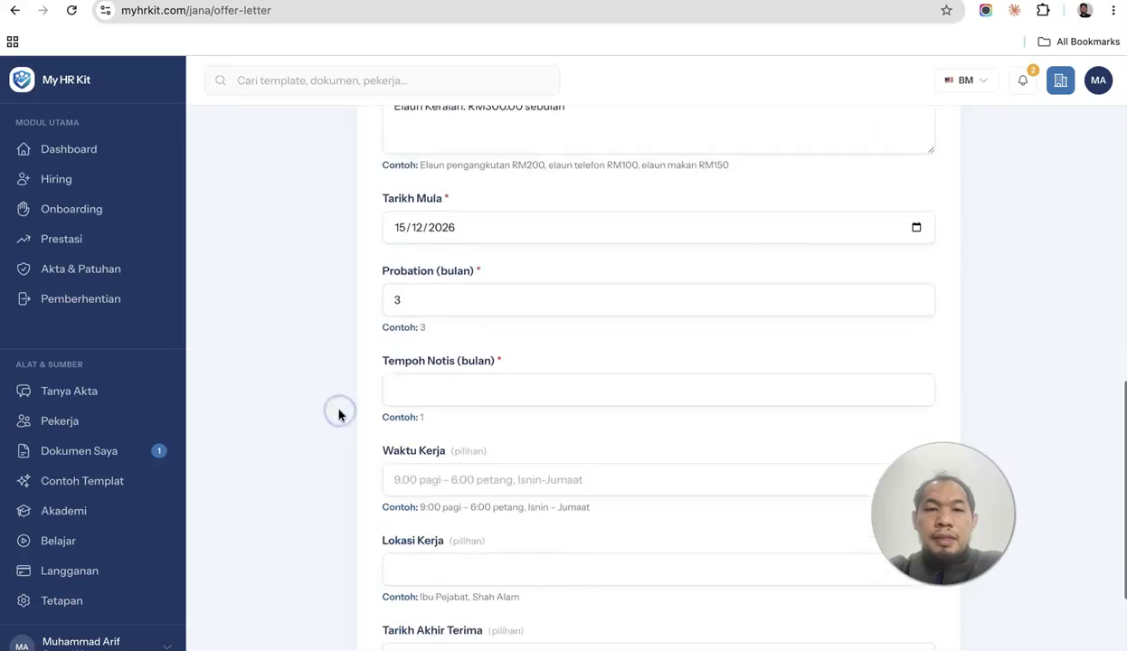
{"action": "left_click", "coordinate": [452, 309]}
{"action": "type", "text": "1"}
{"action": "left_click", "coordinate": [372, 359]}
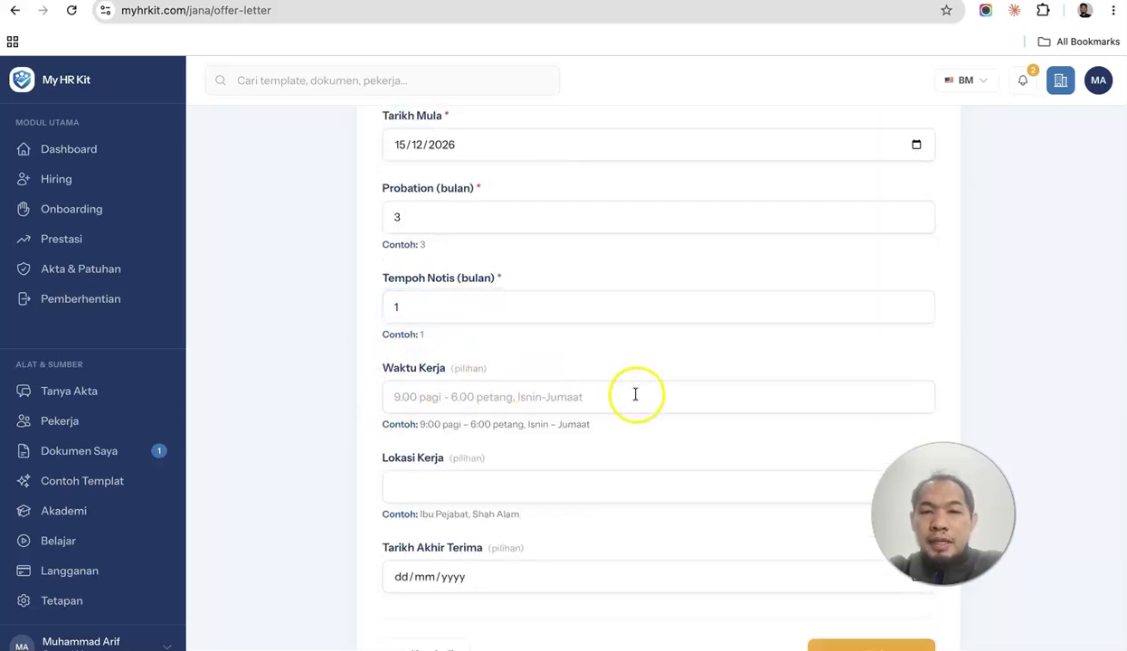
{"action": "scroll", "coordinate": [635, 394], "scroll_direction": "down", "scroll_amount": 1}
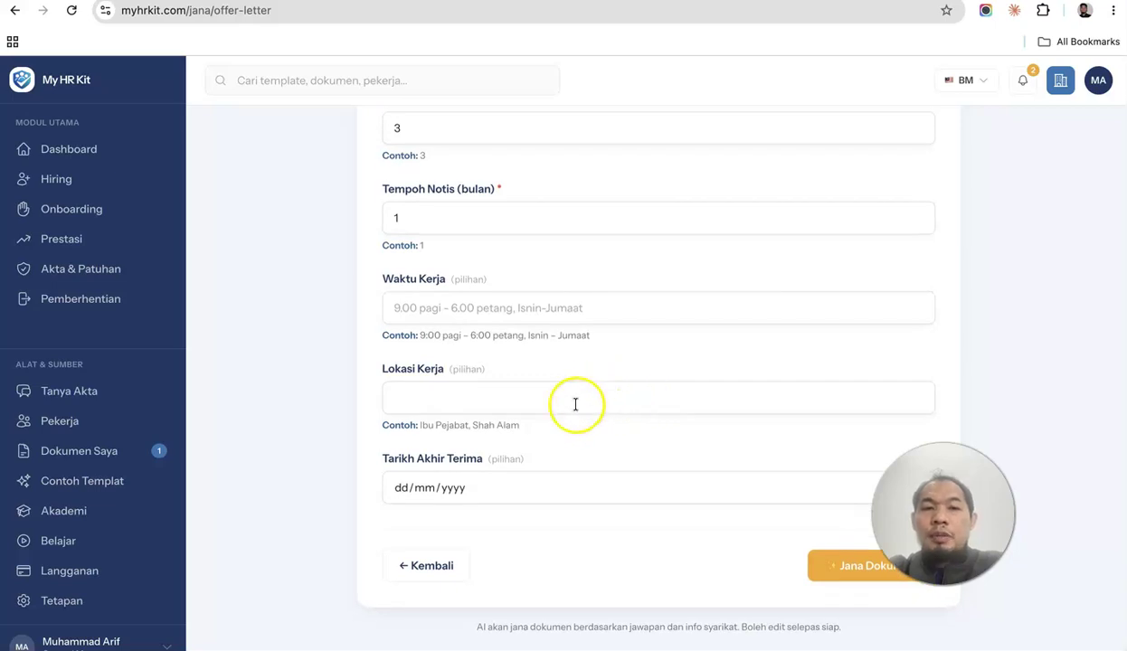
{"action": "left_click", "coordinate": [401, 489]}
{"action": "scroll", "coordinate": [499, 463], "scroll_direction": "up", "scroll_amount": 1}
{"action": "type", "text": "01/01/2027"}
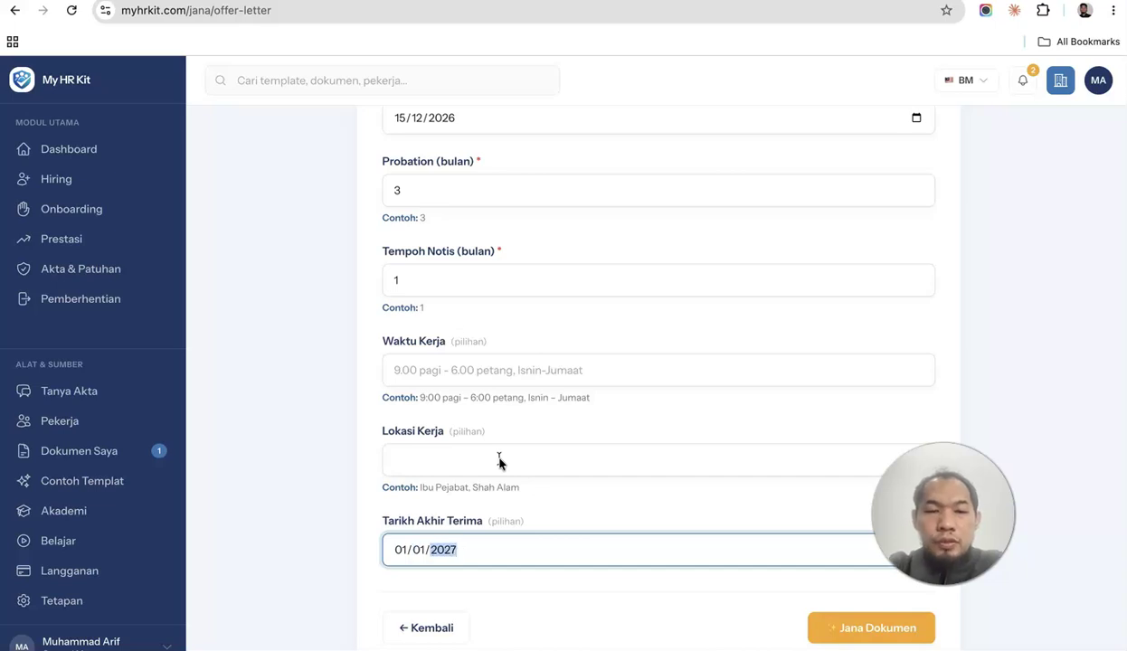
{"action": "type", "text": "012027"}
{"action": "left_click", "coordinate": [325, 448]}
{"action": "scroll", "coordinate": [606, 370], "scroll_direction": "up", "scroll_amount": 10}
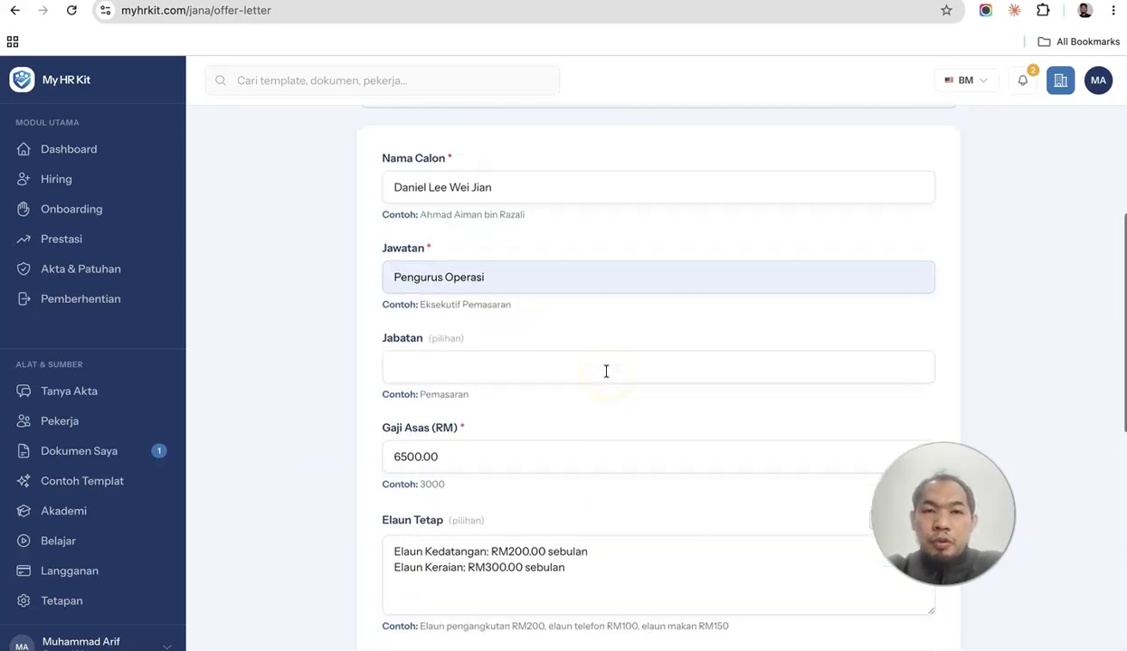
{"action": "scroll", "coordinate": [606, 370], "scroll_direction": "up", "scroll_amount": 3}
{"action": "scroll", "coordinate": [606, 370], "scroll_direction": "down", "scroll_amount": 15}
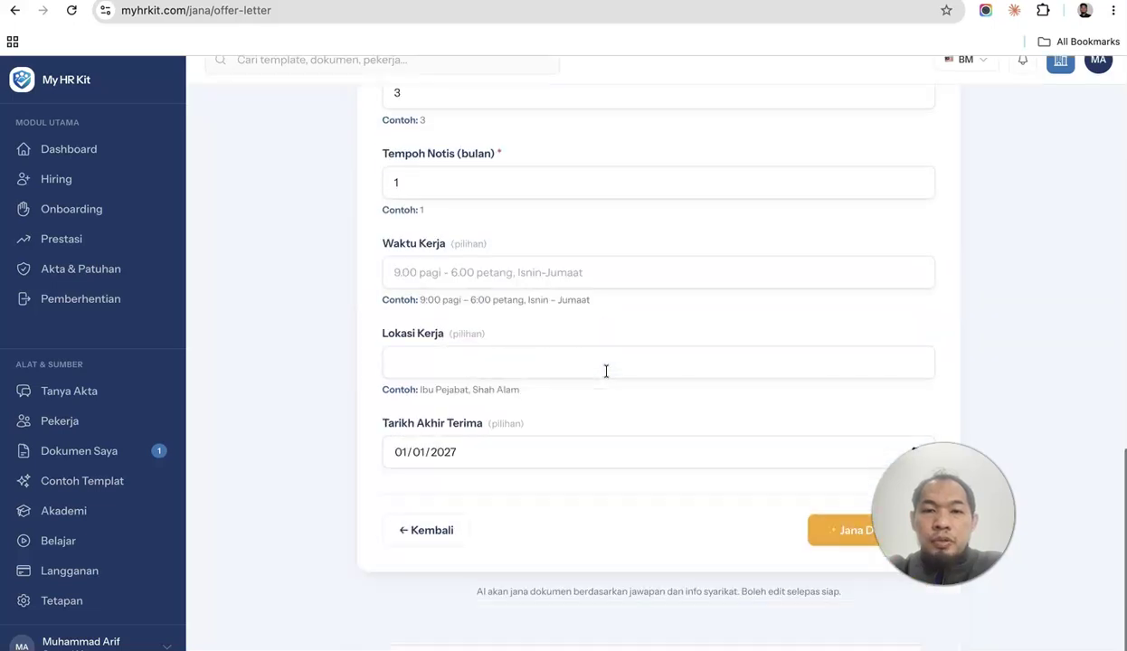
Generate the Pengurus Operasi offer letter (document 36) and scroll through it to review.
{"action": "left_click", "coordinate": [851, 553]}
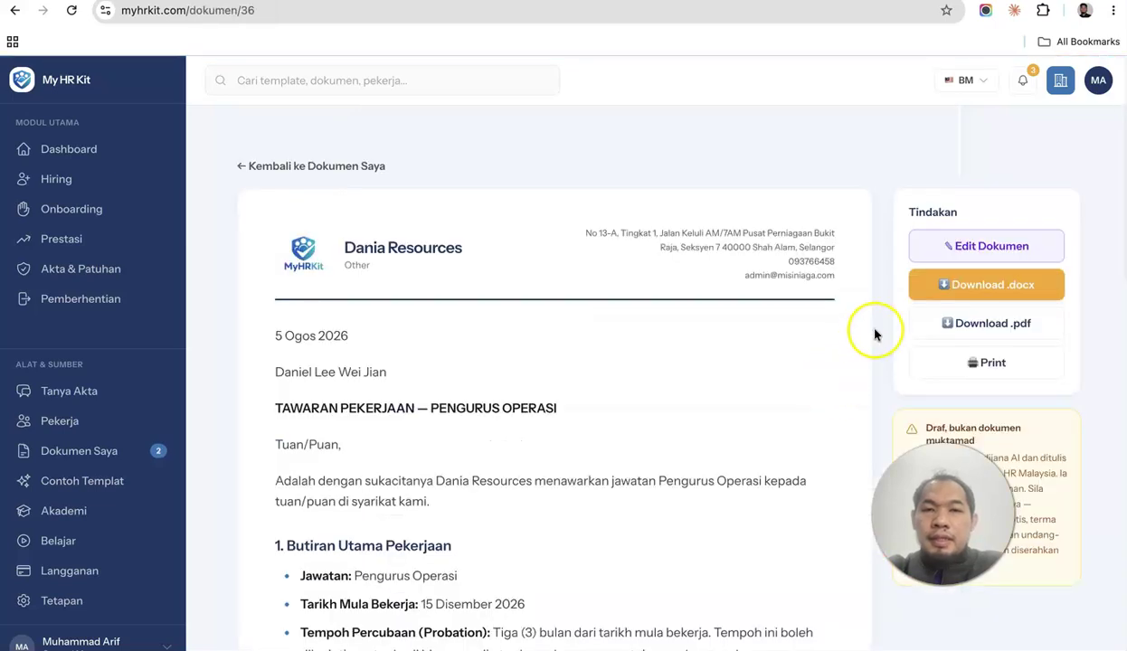
{"action": "scroll", "coordinate": [874, 335], "scroll_direction": "down", "scroll_amount": 1}
{"action": "scroll", "coordinate": [874, 334], "scroll_direction": "down", "scroll_amount": 1}
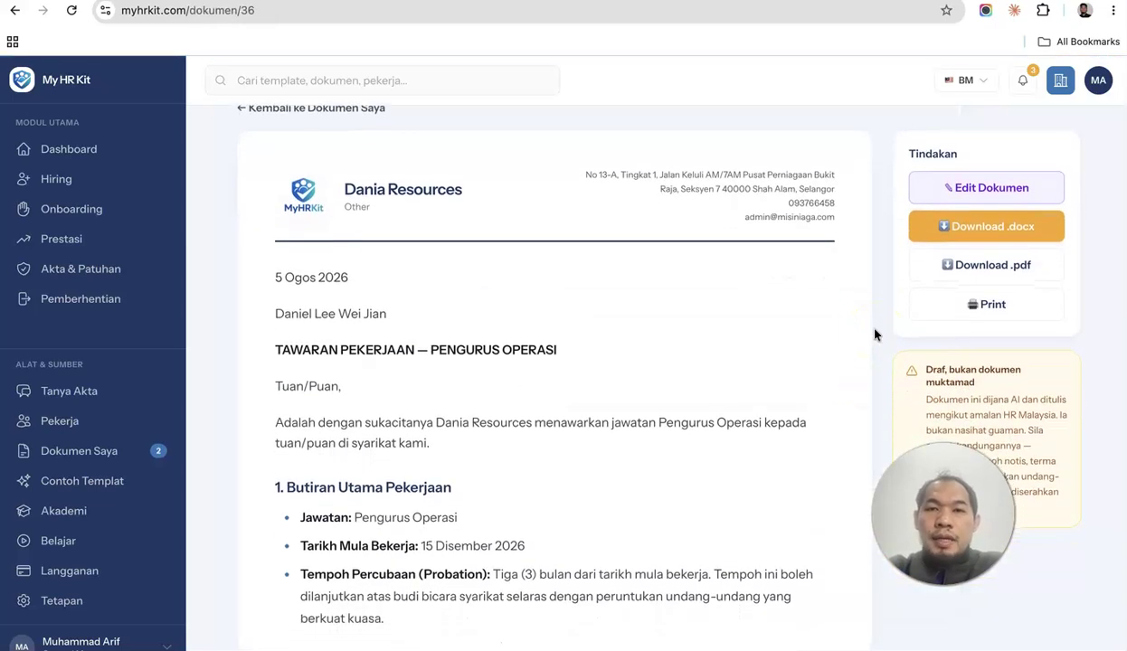
{"action": "scroll", "coordinate": [781, 331], "scroll_direction": "down", "scroll_amount": 5}
{"action": "scroll", "coordinate": [782, 330], "scroll_direction": "down", "scroll_amount": 8}
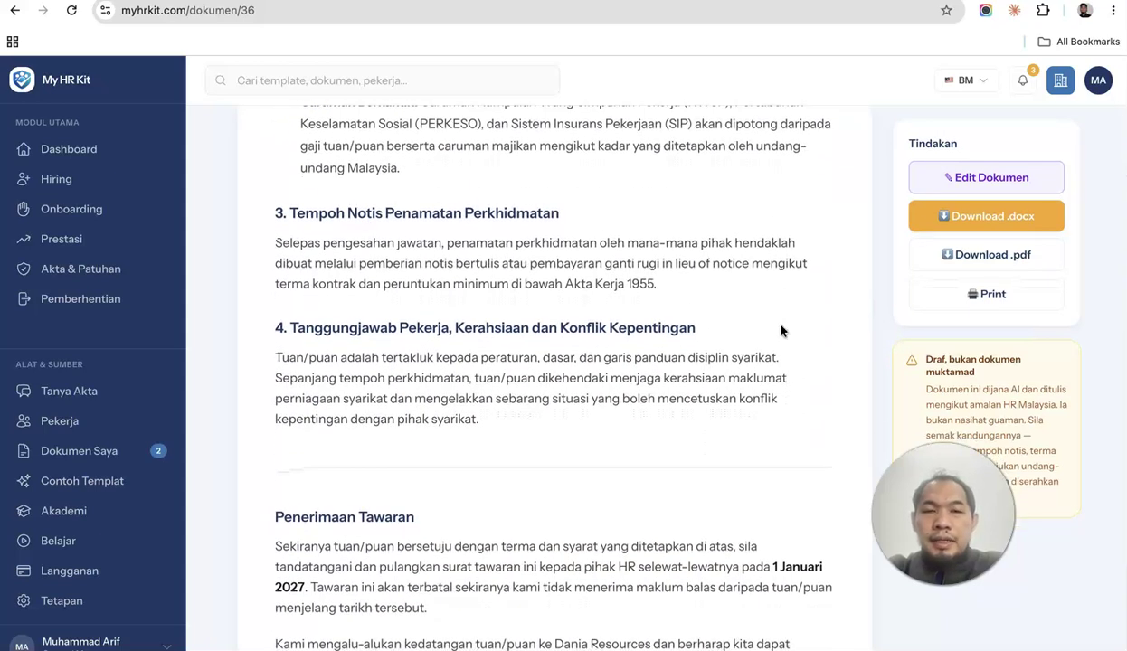
{"action": "scroll", "coordinate": [782, 331], "scroll_direction": "down", "scroll_amount": 4}
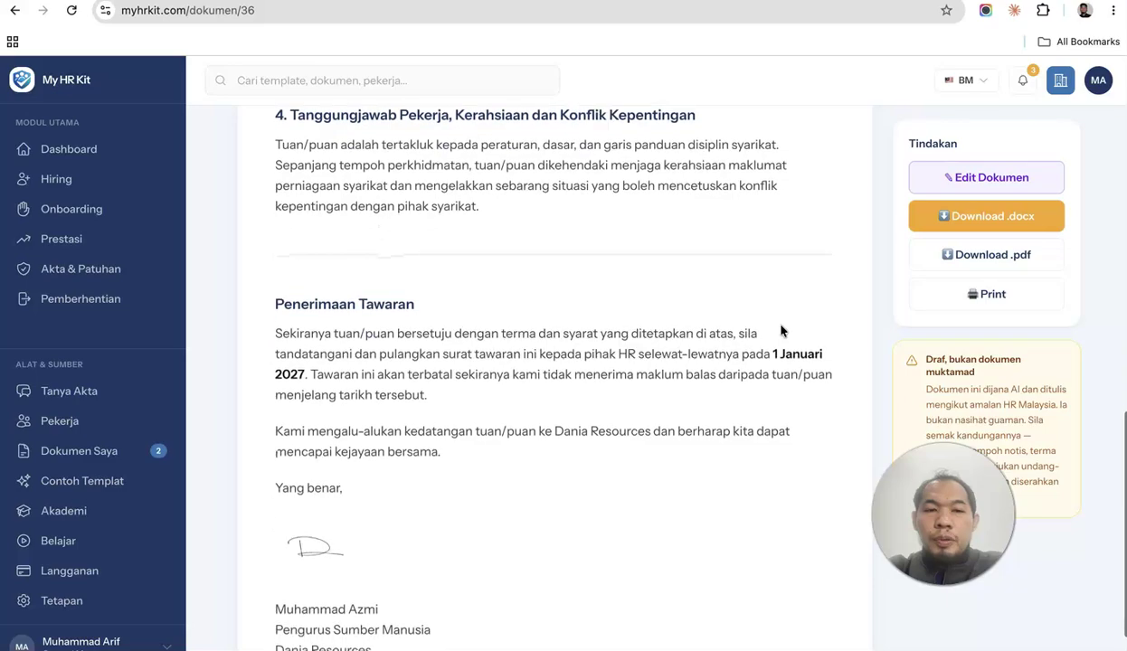
Review the offer letter's Markdown text in Edit Dokumen and save it with Simpan Perubahan.
{"action": "left_click", "coordinate": [955, 178]}
{"action": "scroll", "coordinate": [477, 303], "scroll_direction": "down", "scroll_amount": 15}
{"action": "scroll", "coordinate": [477, 303], "scroll_direction": "down", "scroll_amount": 5}
{"action": "scroll", "coordinate": [477, 304], "scroll_direction": "up", "scroll_amount": 15}
{"action": "scroll", "coordinate": [476, 305], "scroll_direction": "up", "scroll_amount": 2}
{"action": "scroll", "coordinate": [477, 305], "scroll_direction": "down", "scroll_amount": 10}
{"action": "scroll", "coordinate": [477, 304], "scroll_direction": "down", "scroll_amount": 10}
{"action": "scroll", "coordinate": [477, 304], "scroll_direction": "down", "scroll_amount": 2}
{"action": "scroll", "coordinate": [476, 305], "scroll_direction": "up", "scroll_amount": 15}
{"action": "scroll", "coordinate": [477, 305], "scroll_direction": "up", "scroll_amount": 5}
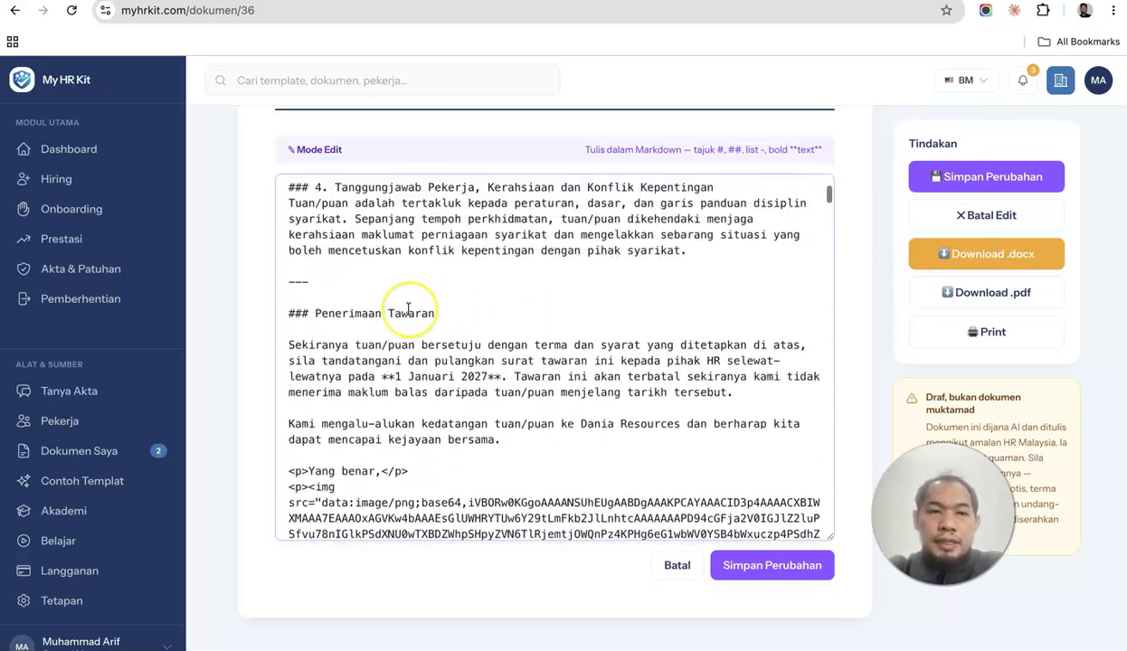
{"action": "scroll", "coordinate": [408, 309], "scroll_direction": "up", "scroll_amount": 10}
{"action": "scroll", "coordinate": [408, 309], "scroll_direction": "down", "scroll_amount": 1}
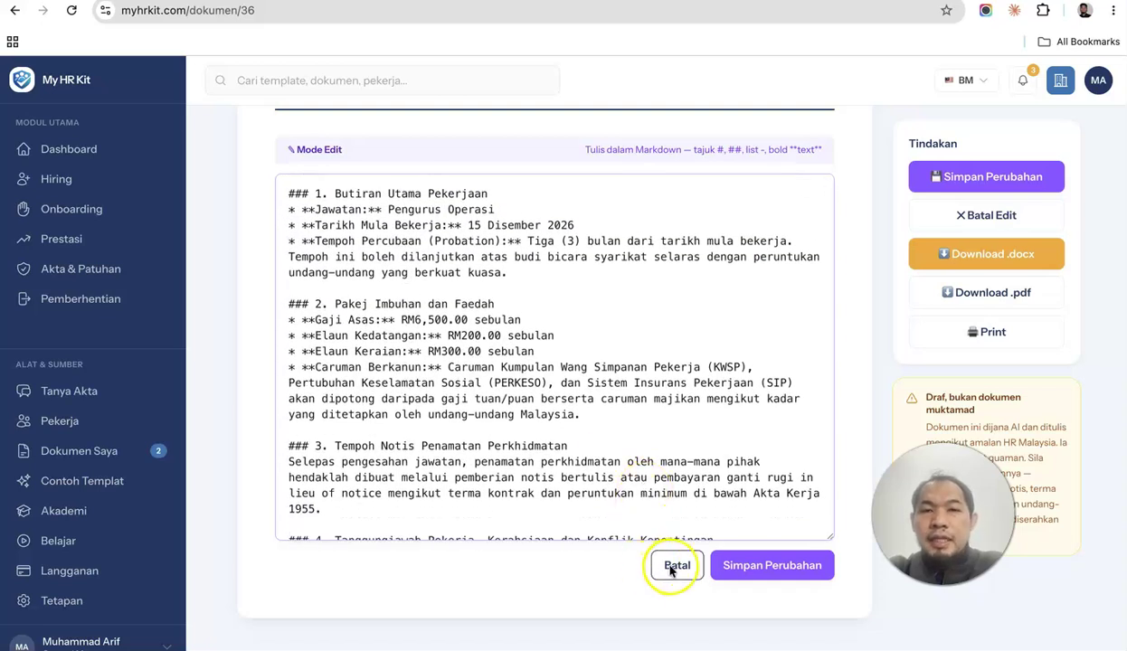
{"action": "left_click", "coordinate": [727, 565]}
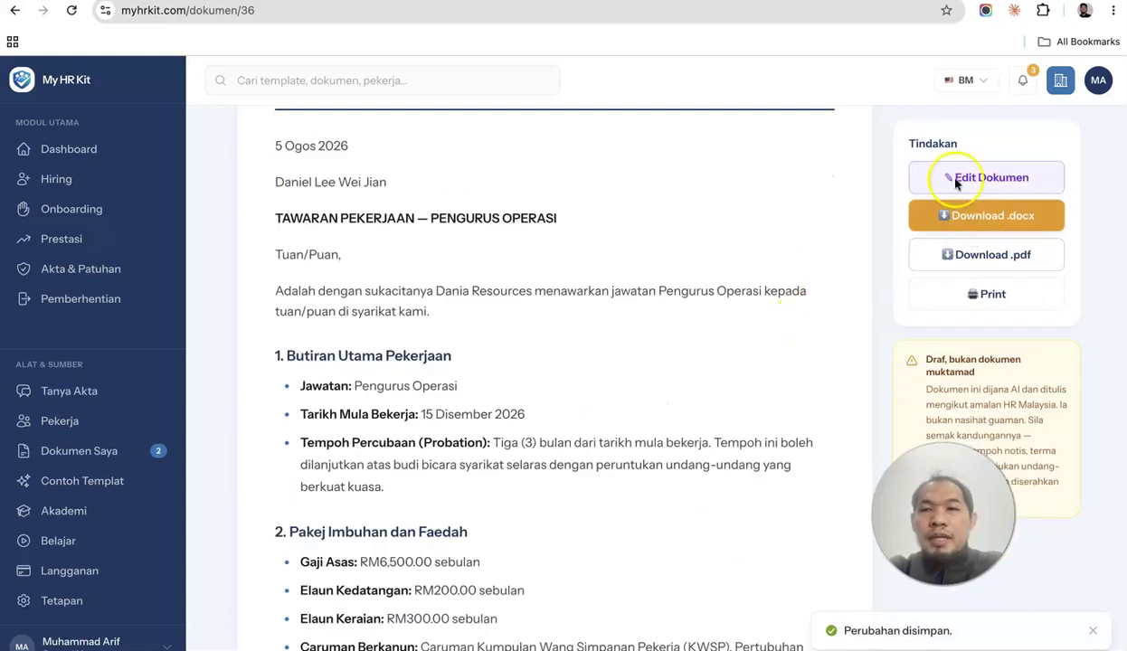
Download the letter as offer-letter-pengurus-operasi(1).pdf, review both pages, then return to My HR Kit.
{"action": "left_click", "coordinate": [993, 256]}
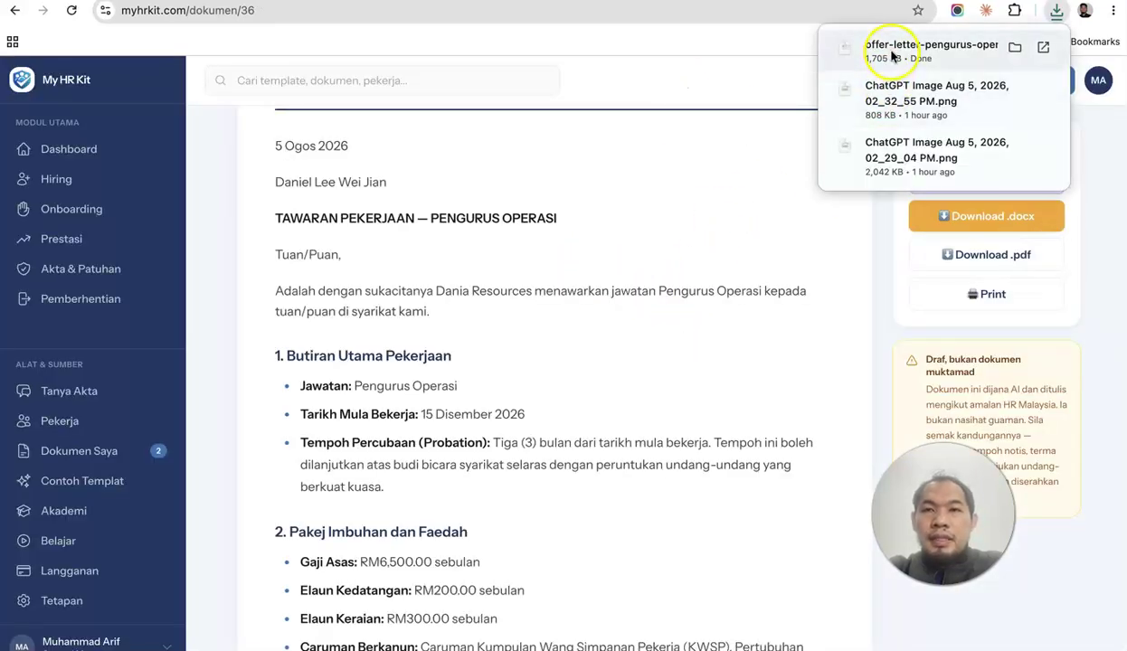
{"action": "left_click", "coordinate": [891, 52]}
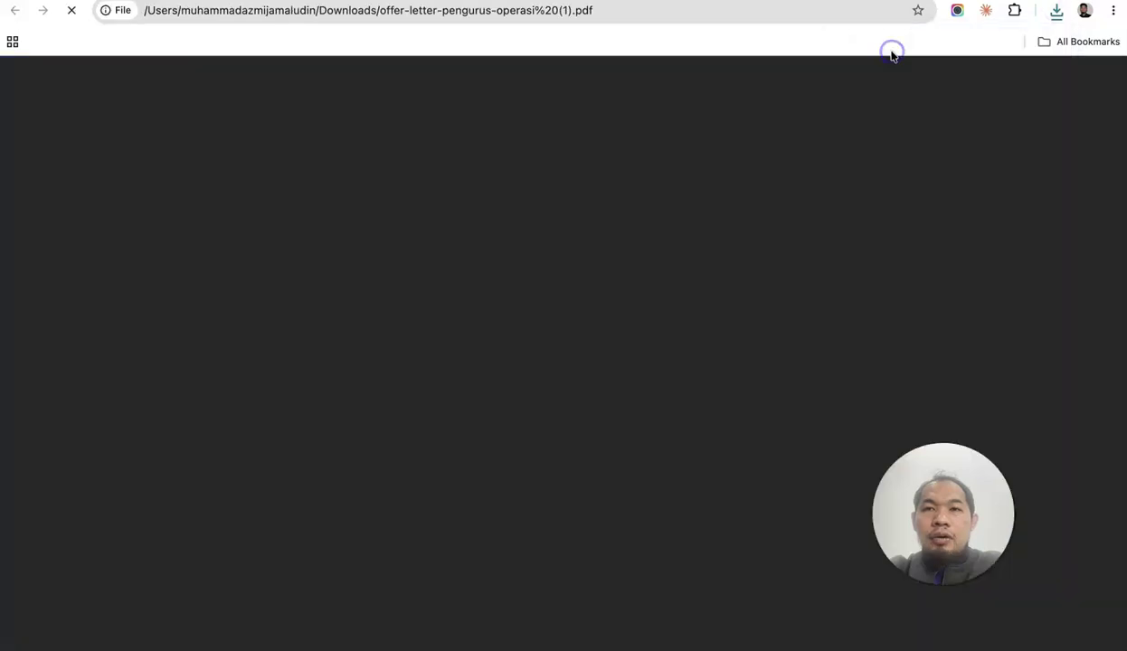
{"action": "scroll", "coordinate": [577, 277], "scroll_direction": "down", "scroll_amount": 3}
{"action": "scroll", "coordinate": [576, 277], "scroll_direction": "down", "scroll_amount": 15}
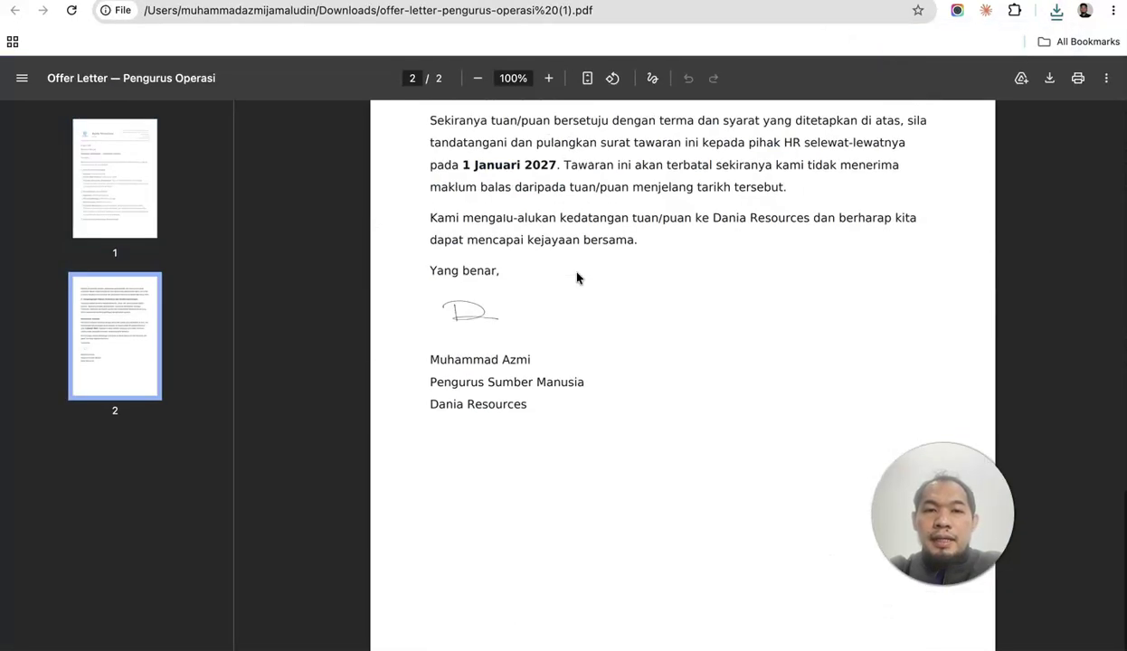
{"action": "scroll", "coordinate": [578, 279], "scroll_direction": "up", "scroll_amount": 8}
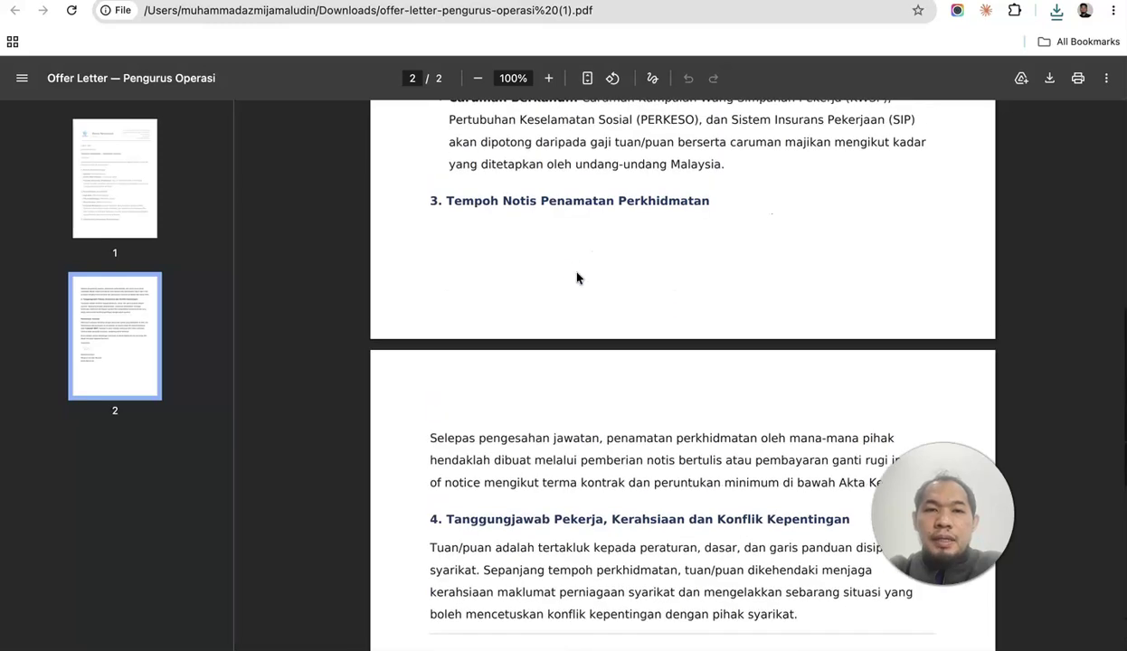
{"action": "scroll", "coordinate": [577, 279], "scroll_direction": "up", "scroll_amount": 8}
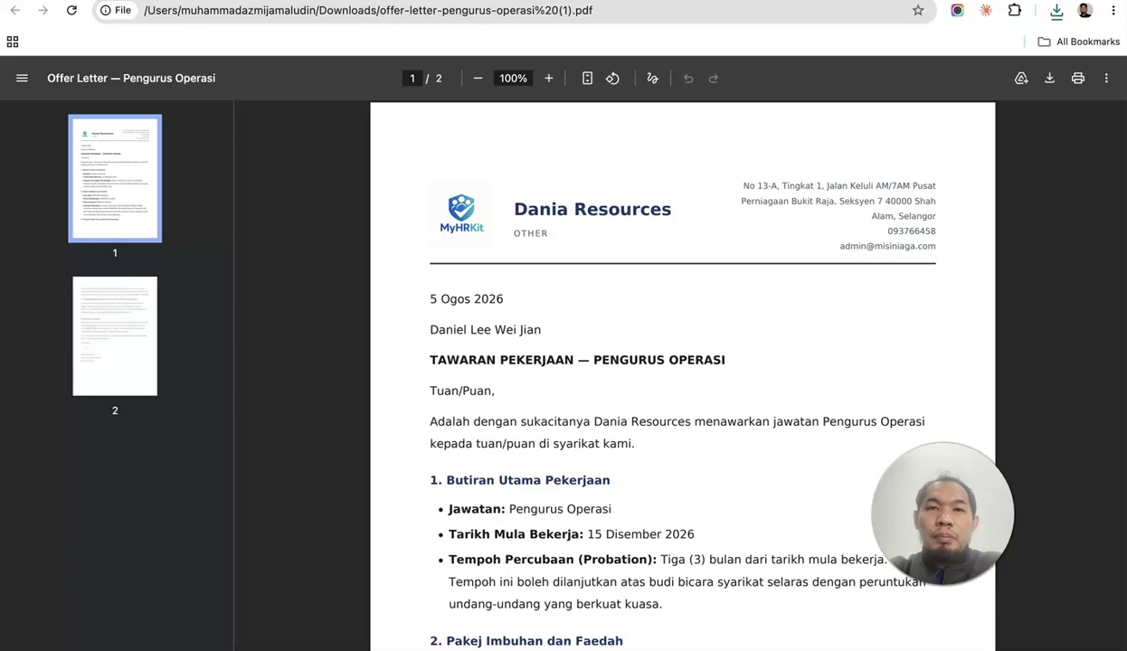
{"action": "key", "text": "super+w"}
Browse the Hiring, Onboarding, Prestasi and Akta & Patuhan templates, then return to Dashboard.
{"action": "left_click", "coordinate": [132, 152]}
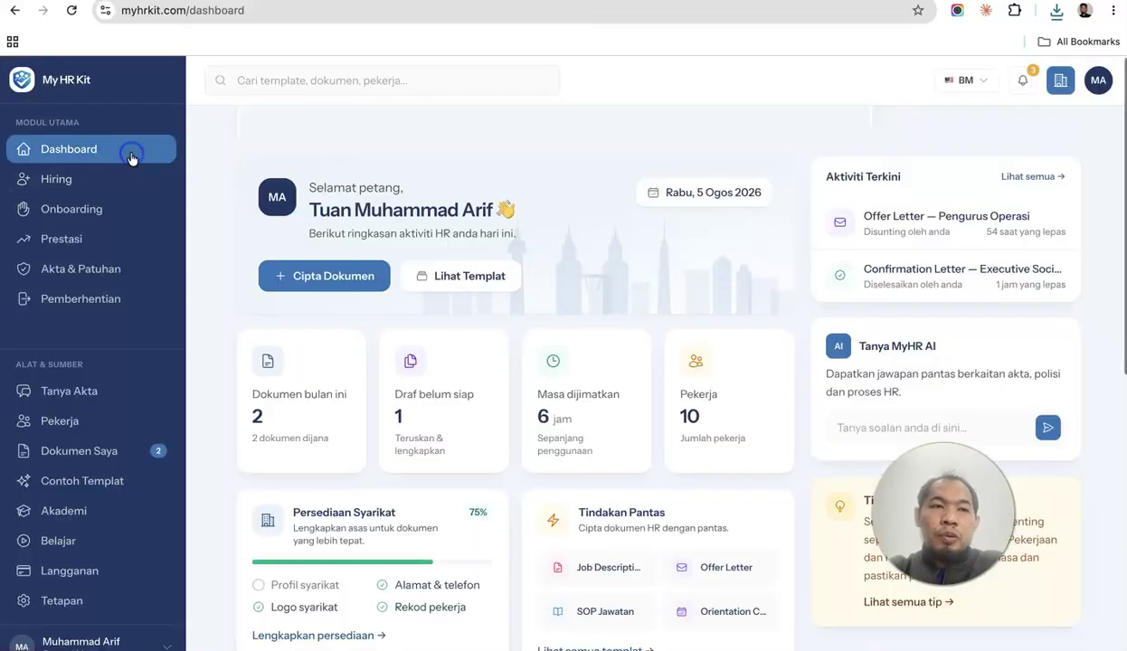
{"action": "left_click", "coordinate": [123, 179]}
{"action": "left_click", "coordinate": [117, 208]}
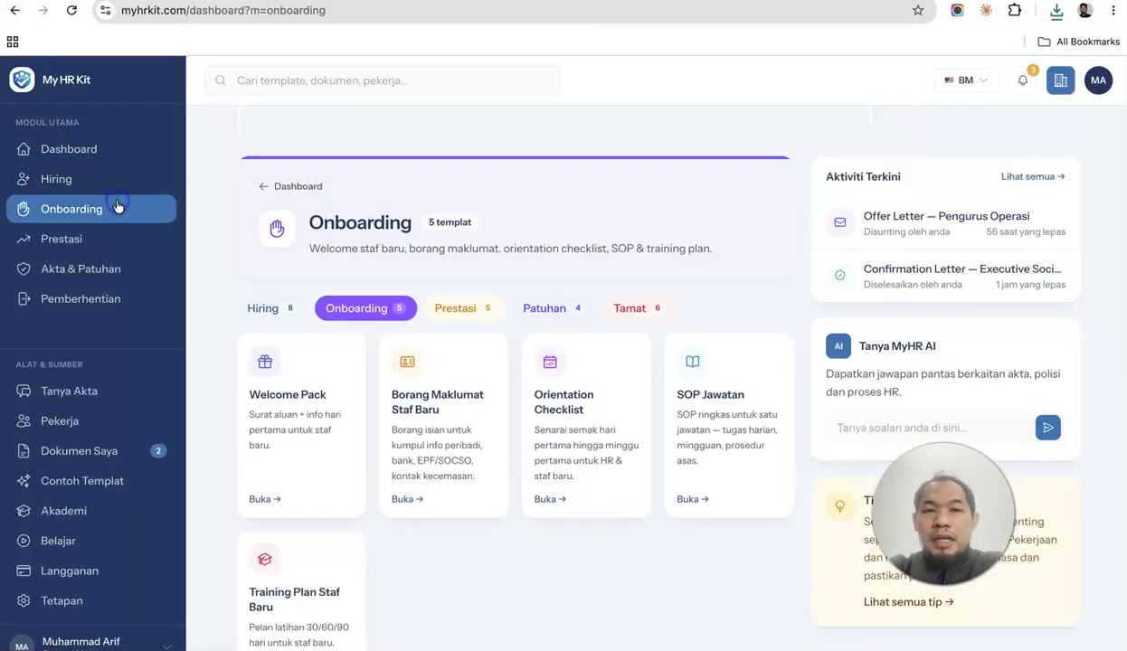
{"action": "left_click", "coordinate": [114, 238]}
{"action": "left_click", "coordinate": [125, 268]}
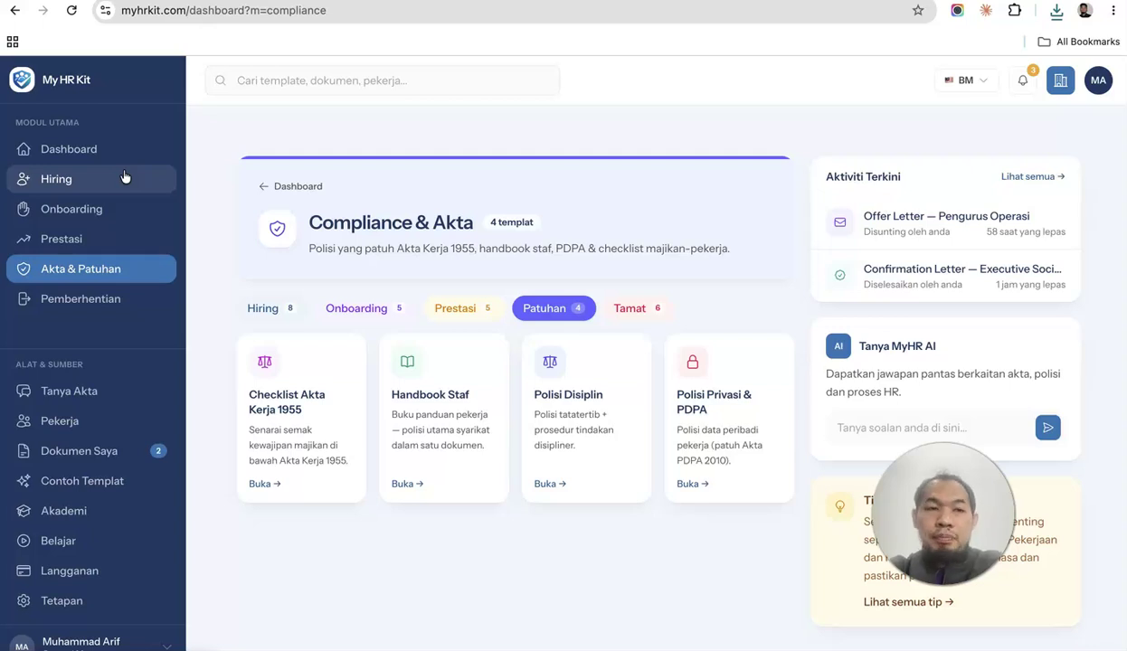
{"action": "left_click", "coordinate": [111, 149]}
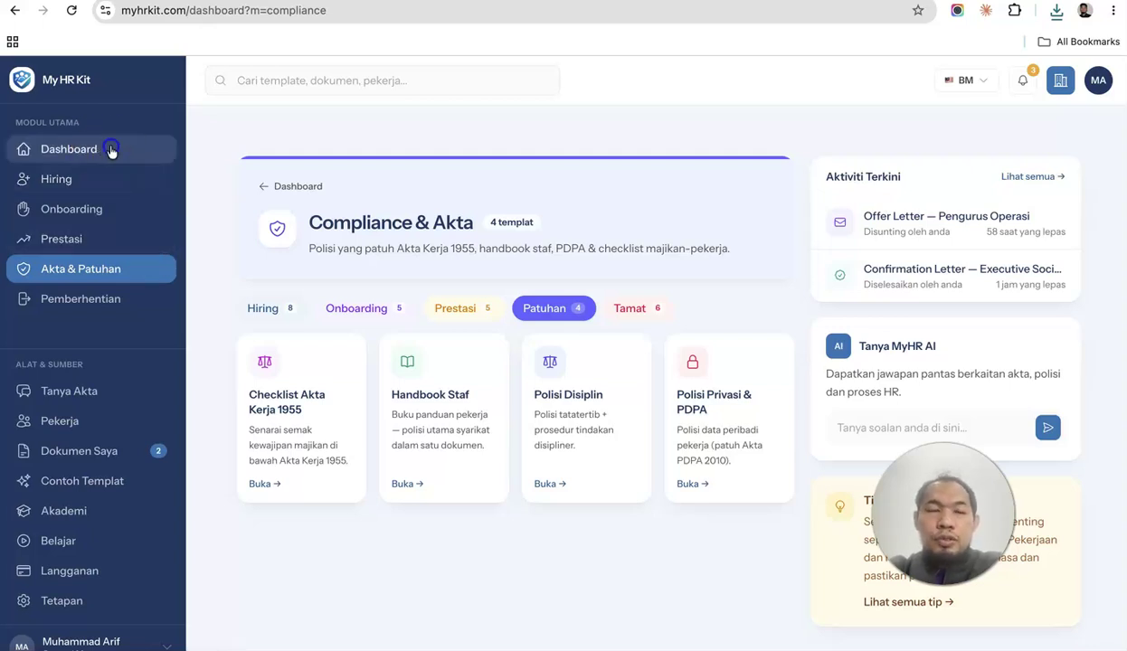